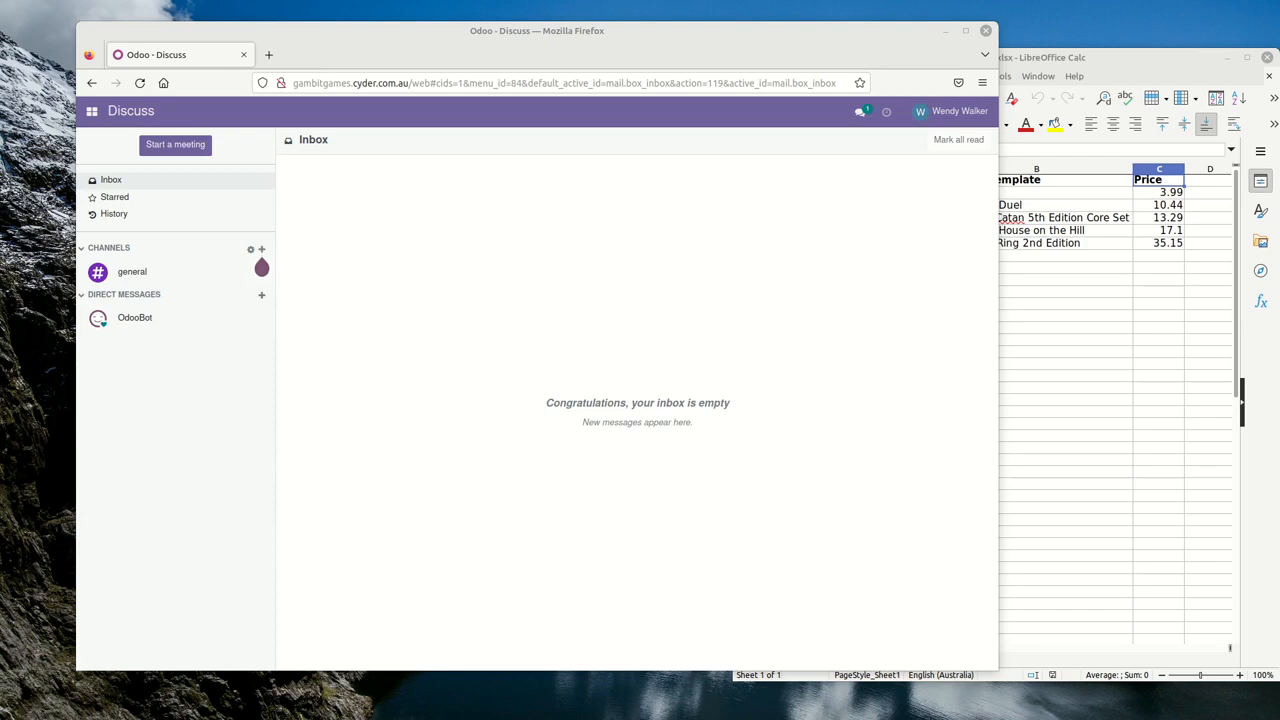
- Bring the Vendor Pricelist.xlsx spreadsheet to the front and review its vendor, product template and price columns
click(1095, 68)
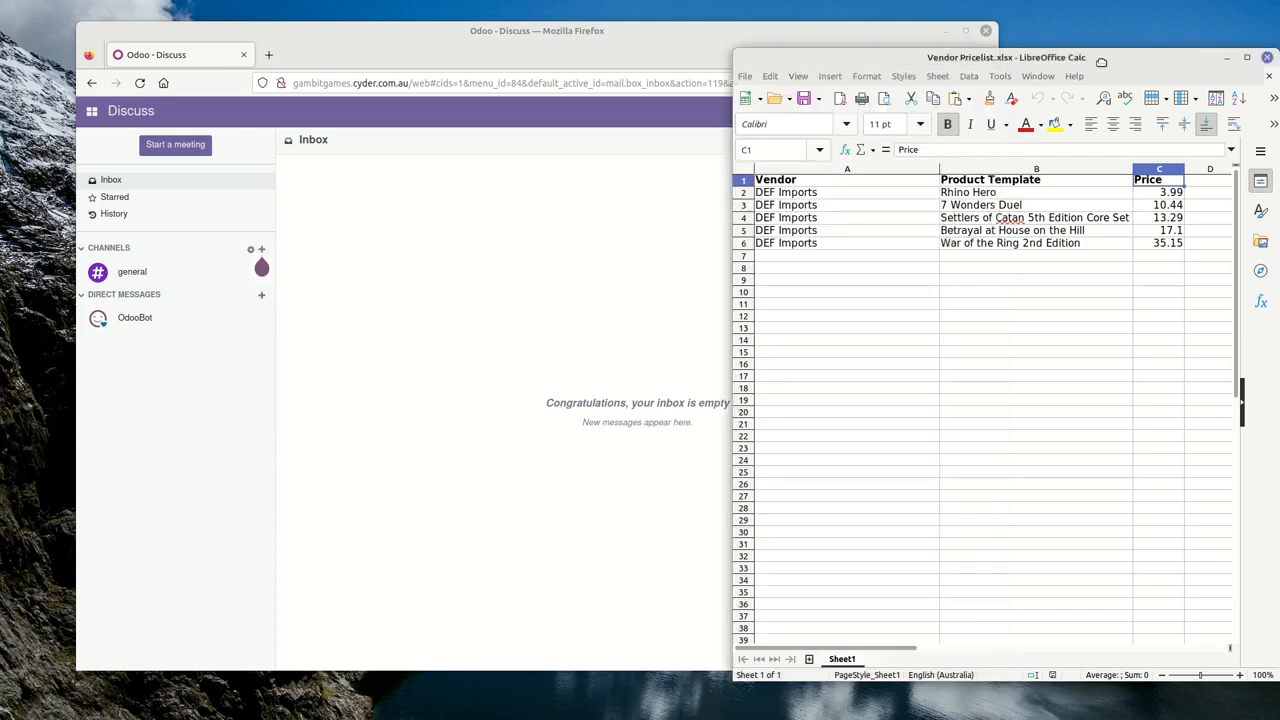
drag(1130, 61, 758, 62)
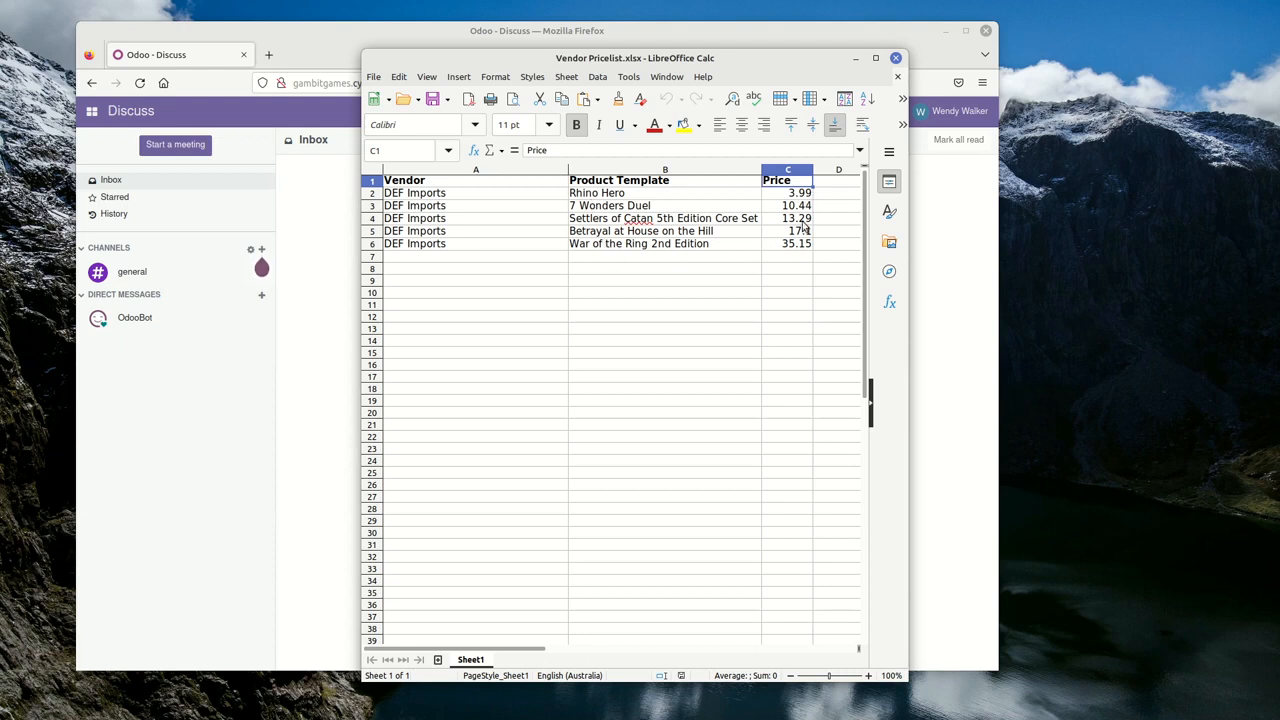
drag(475, 57, 833, 72)
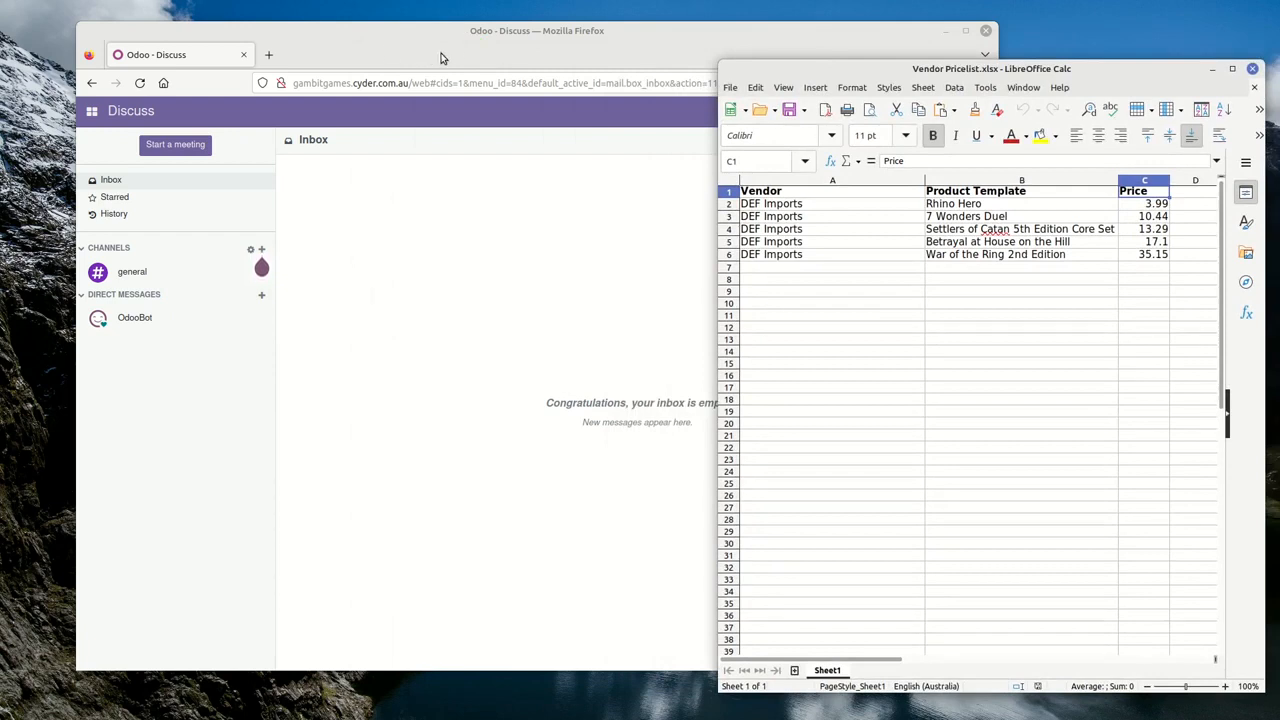
- Switch to Odoo and view the vendor prices of the product Betrayal at House on the Hill in the Purchase app
click(385, 50)
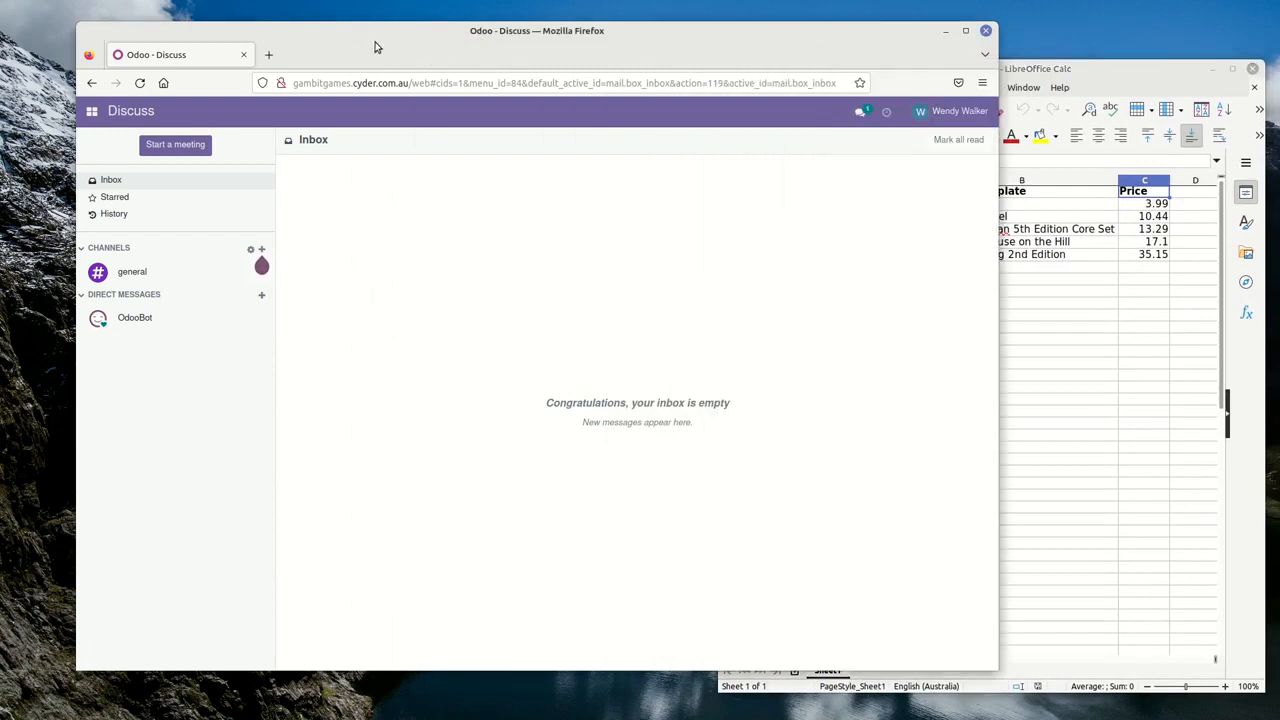
click(91, 113)
click(105, 224)
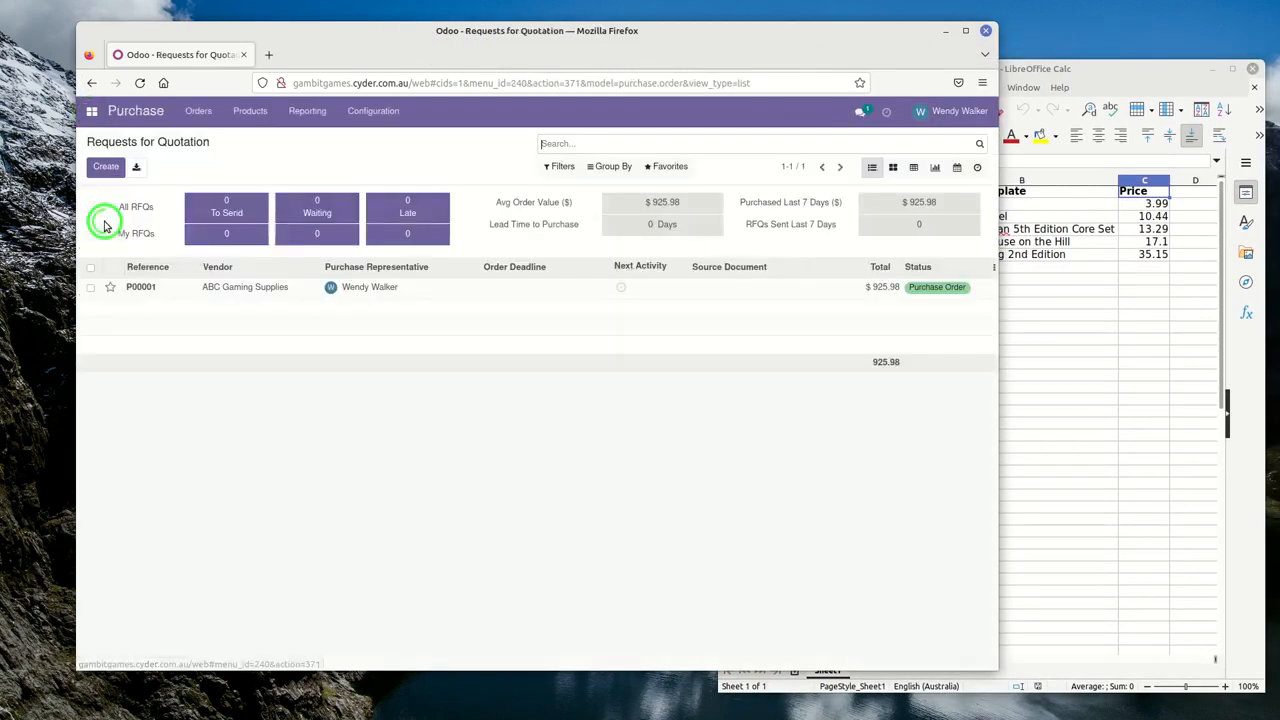
click(250, 112)
click(254, 141)
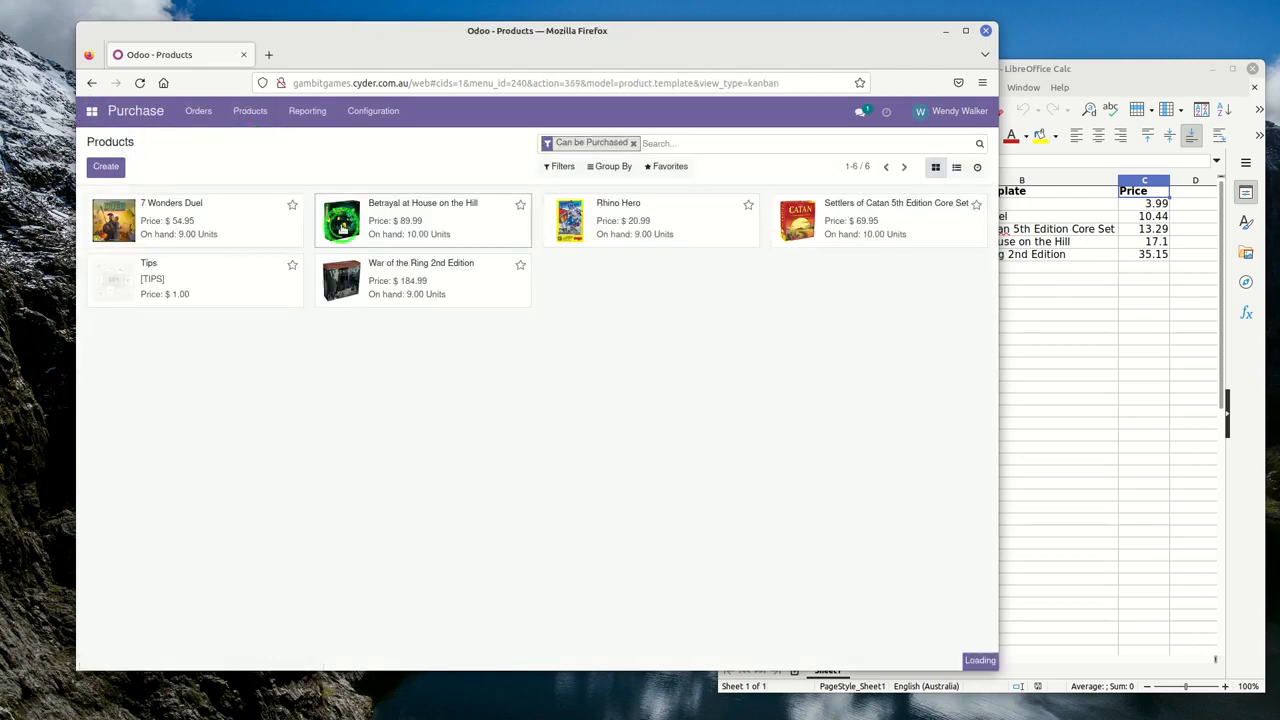
click(338, 222)
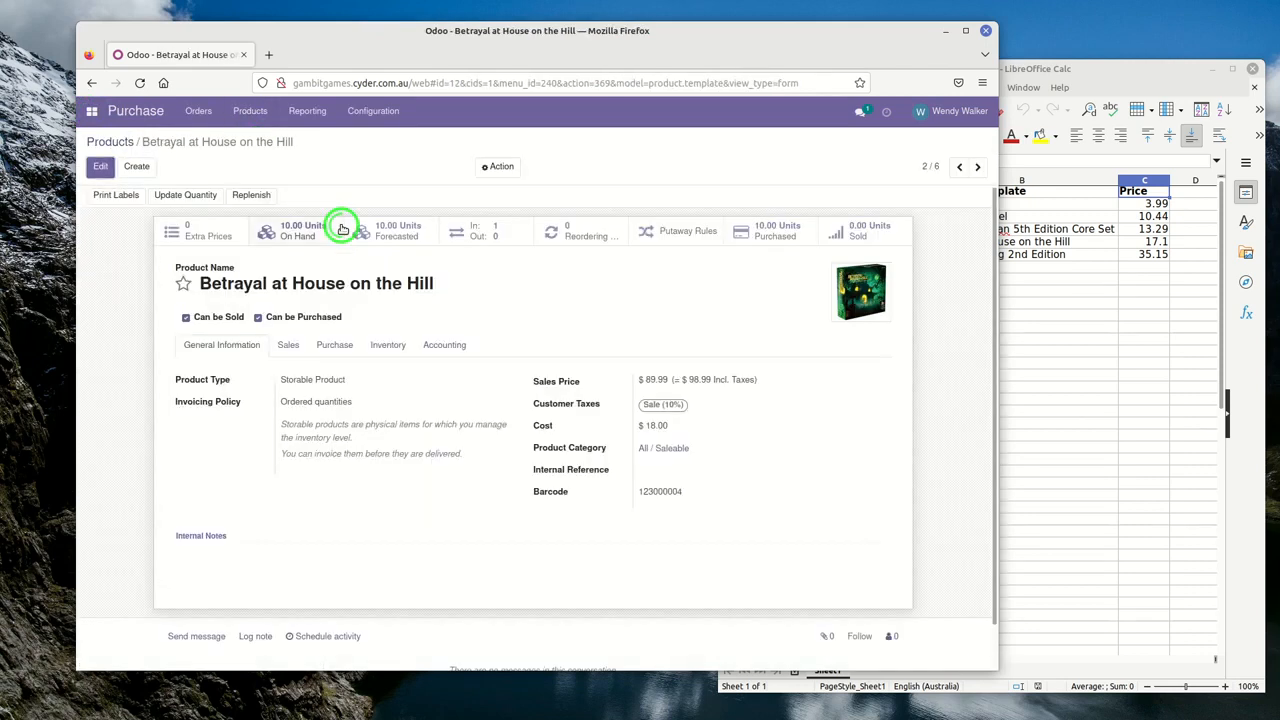
click(334, 346)
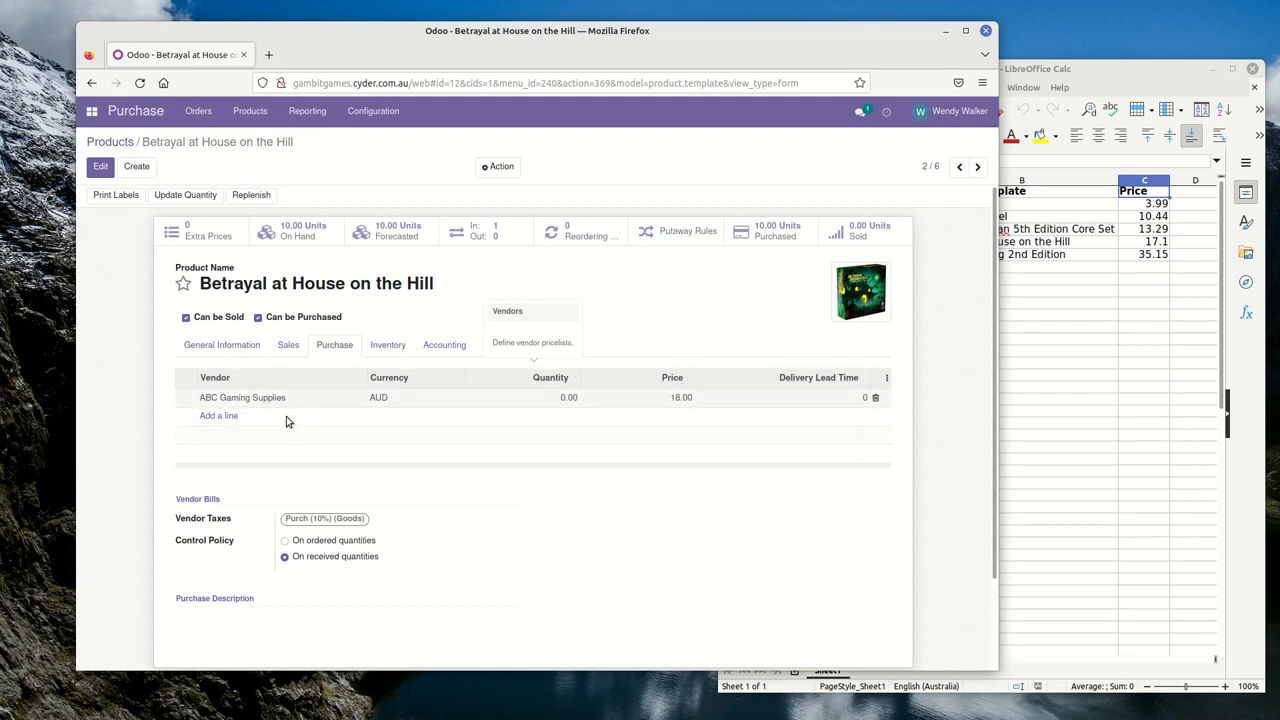
- Open the purchase vendor pricelists and start importing records into them
click(113, 146)
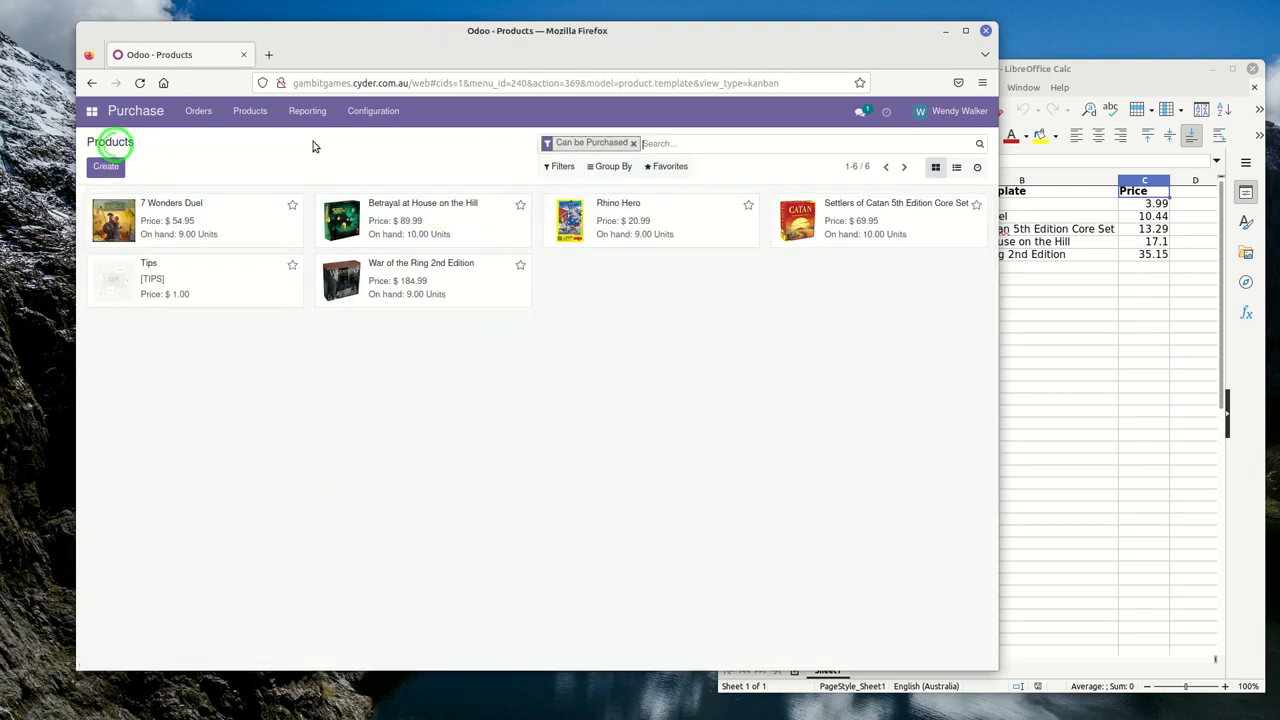
click(375, 111)
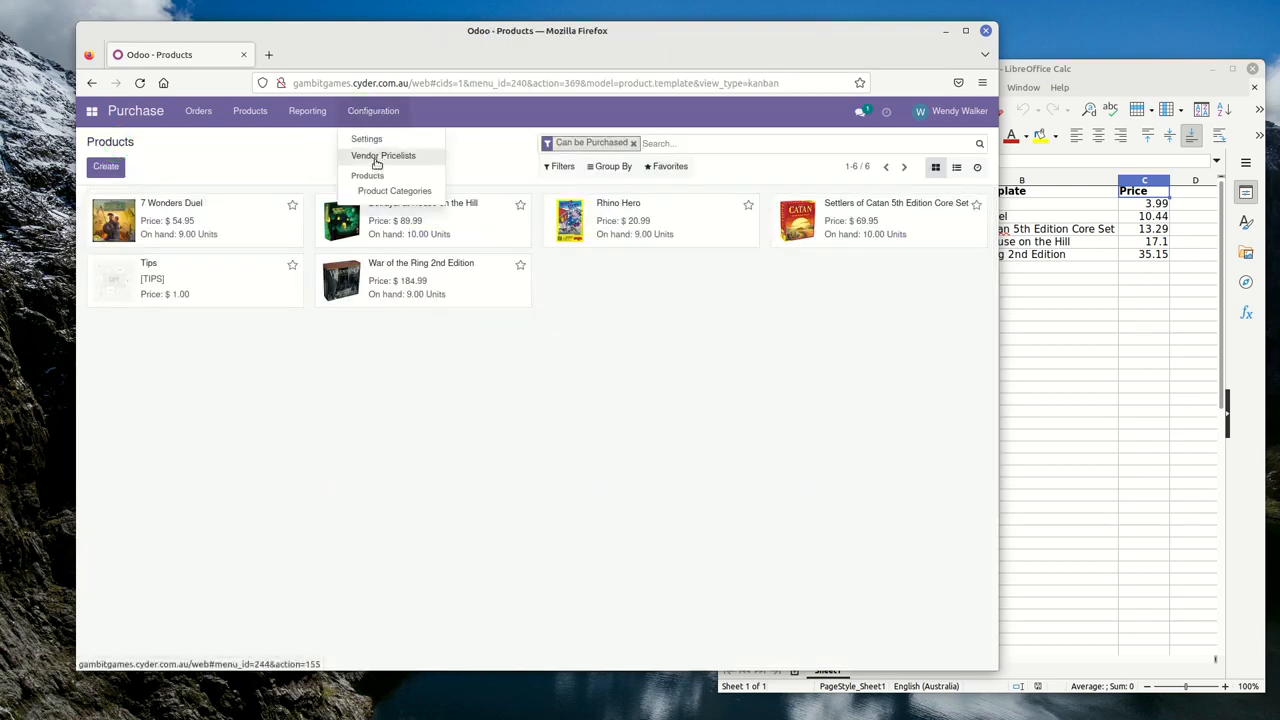
click(377, 159)
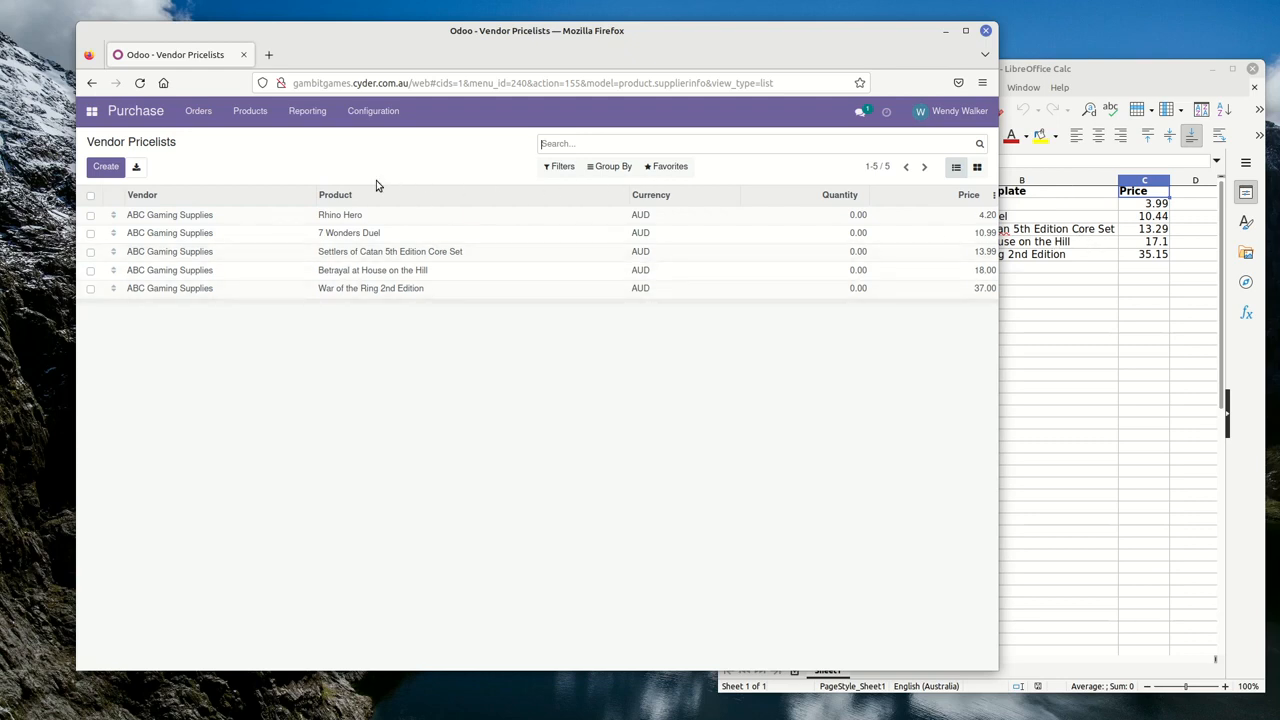
click(670, 171)
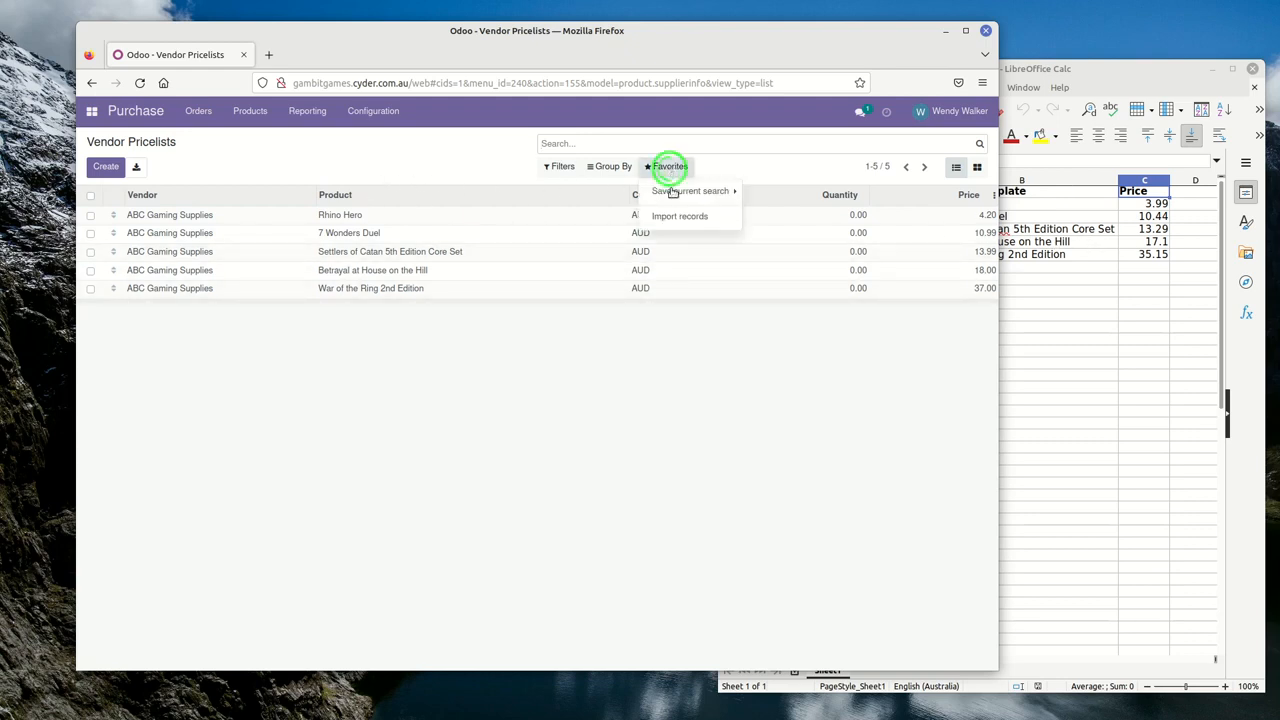
click(679, 217)
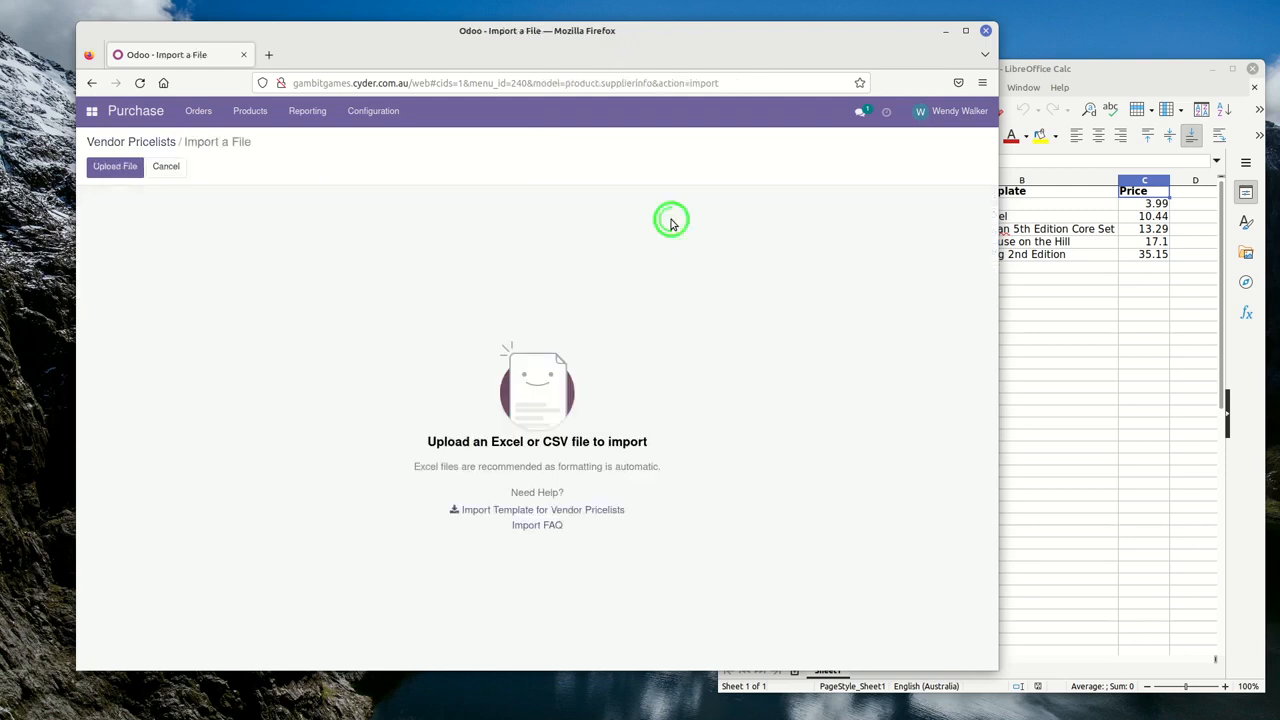
- Upload Vendor Pricelist.xlsx from the artifacts folder inside 15. Import Vendor Pricelists
click(114, 167)
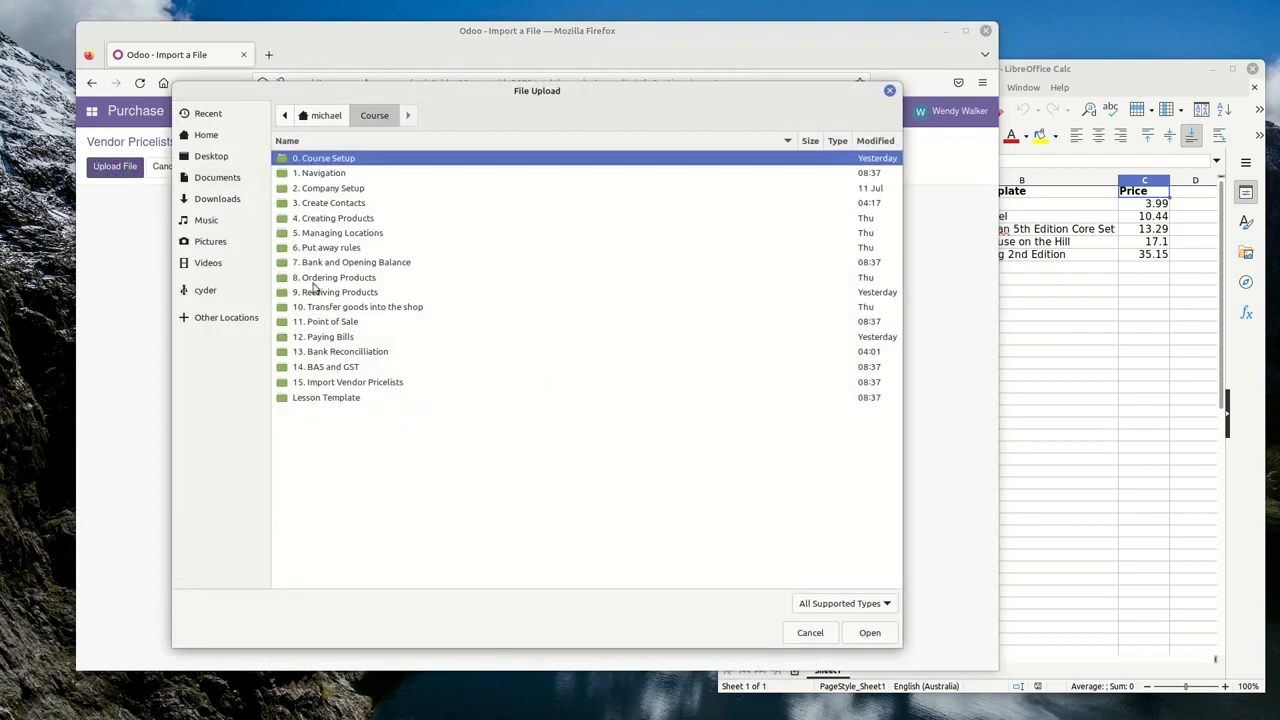
double_click(318, 383)
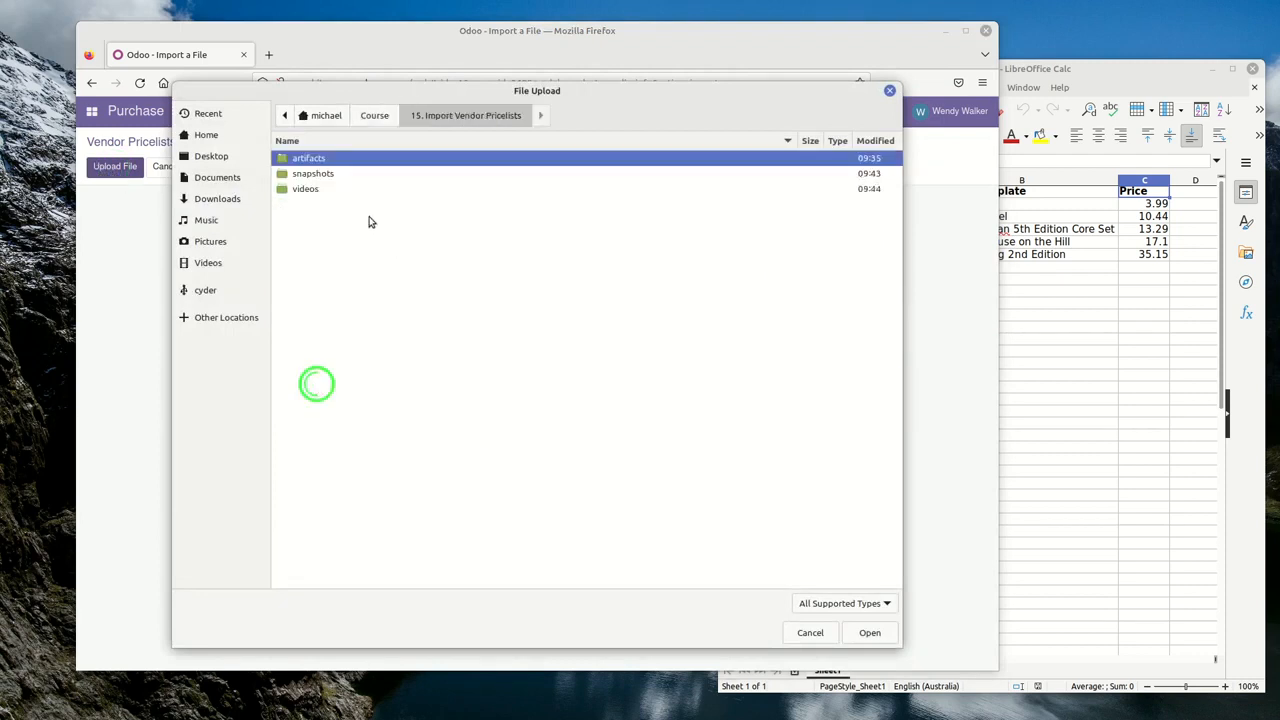
double_click(315, 164)
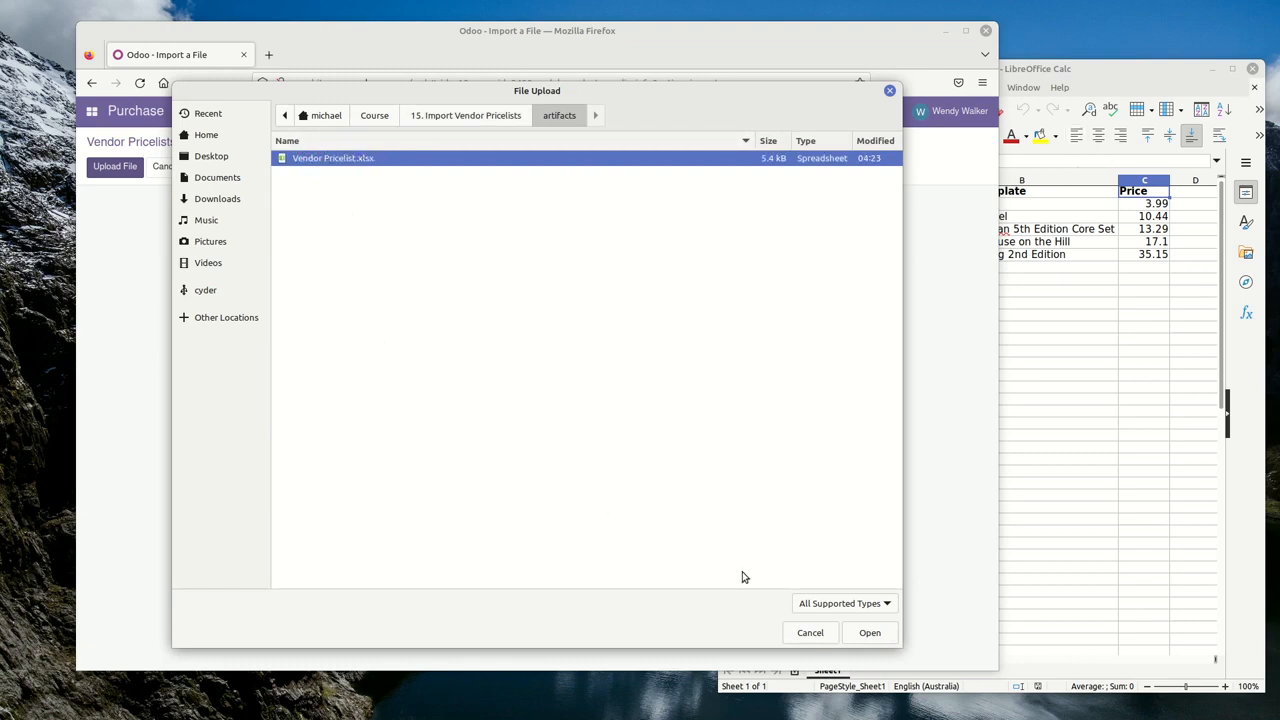
click(876, 634)
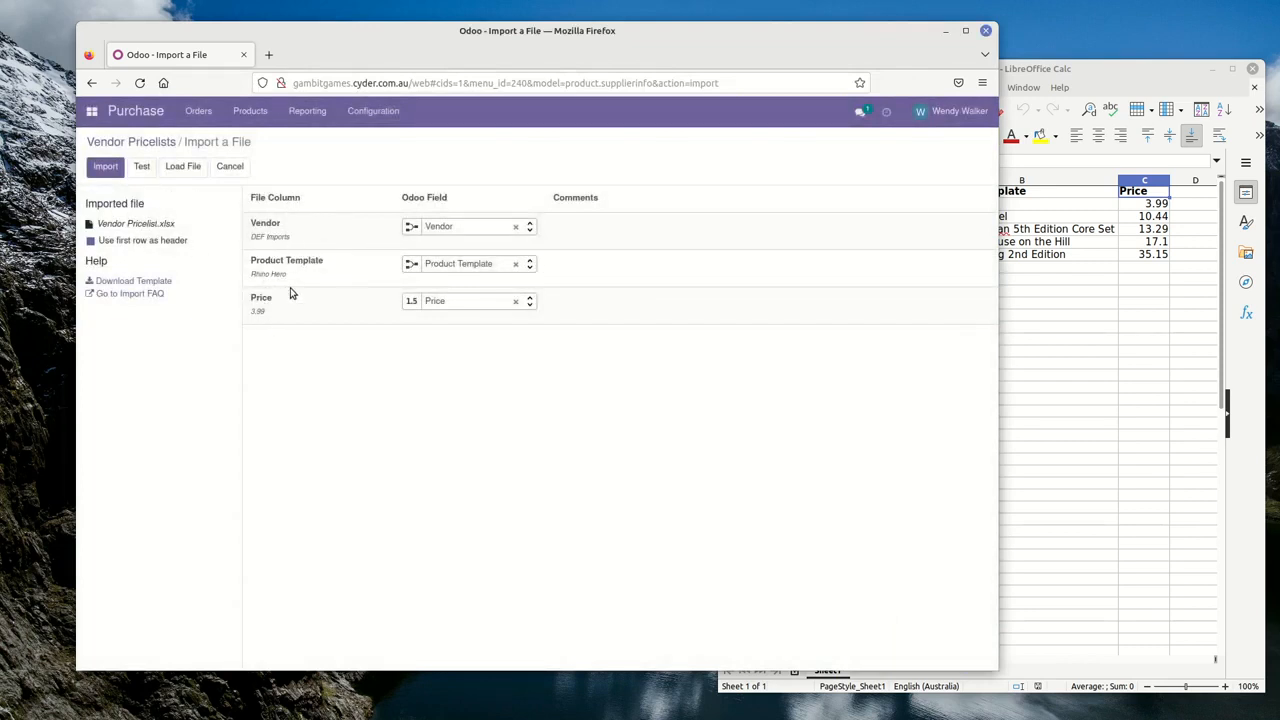
- Check the import's column-to-field mapping against the spreadsheet headings and look through the fields available for Product Template
mouse_move(289, 236)
click(1081, 75)
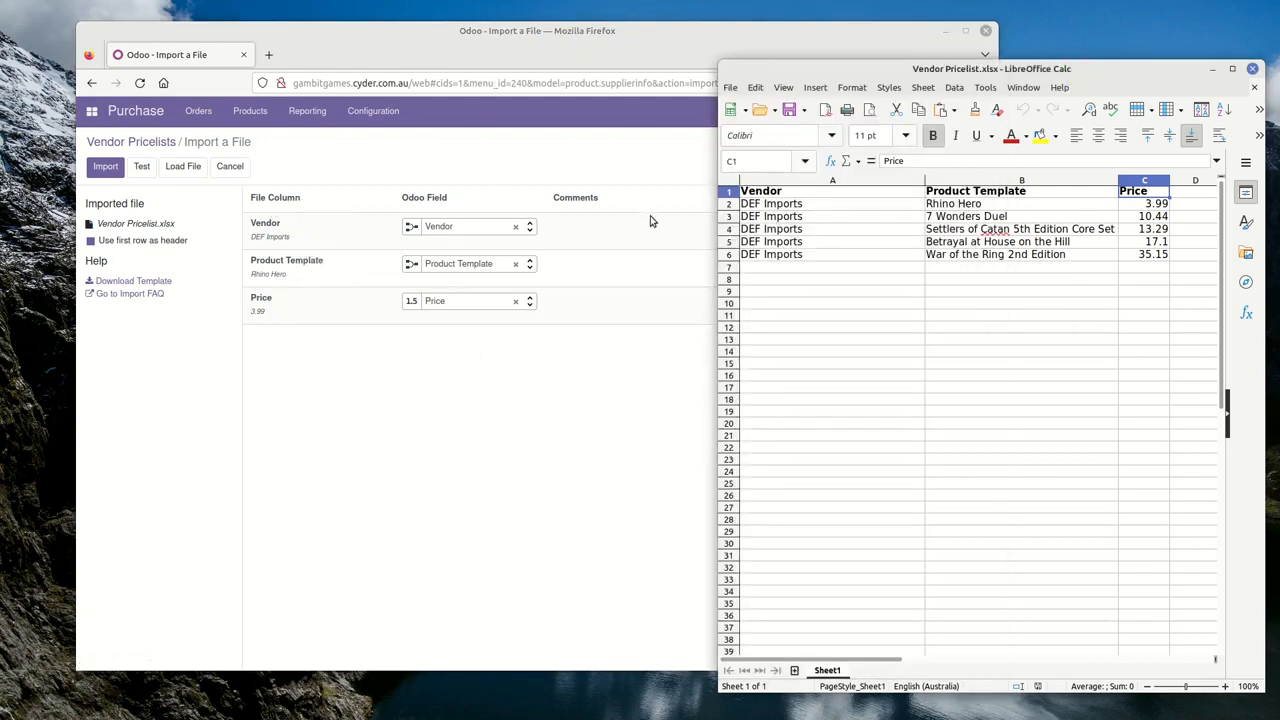
click(475, 37)
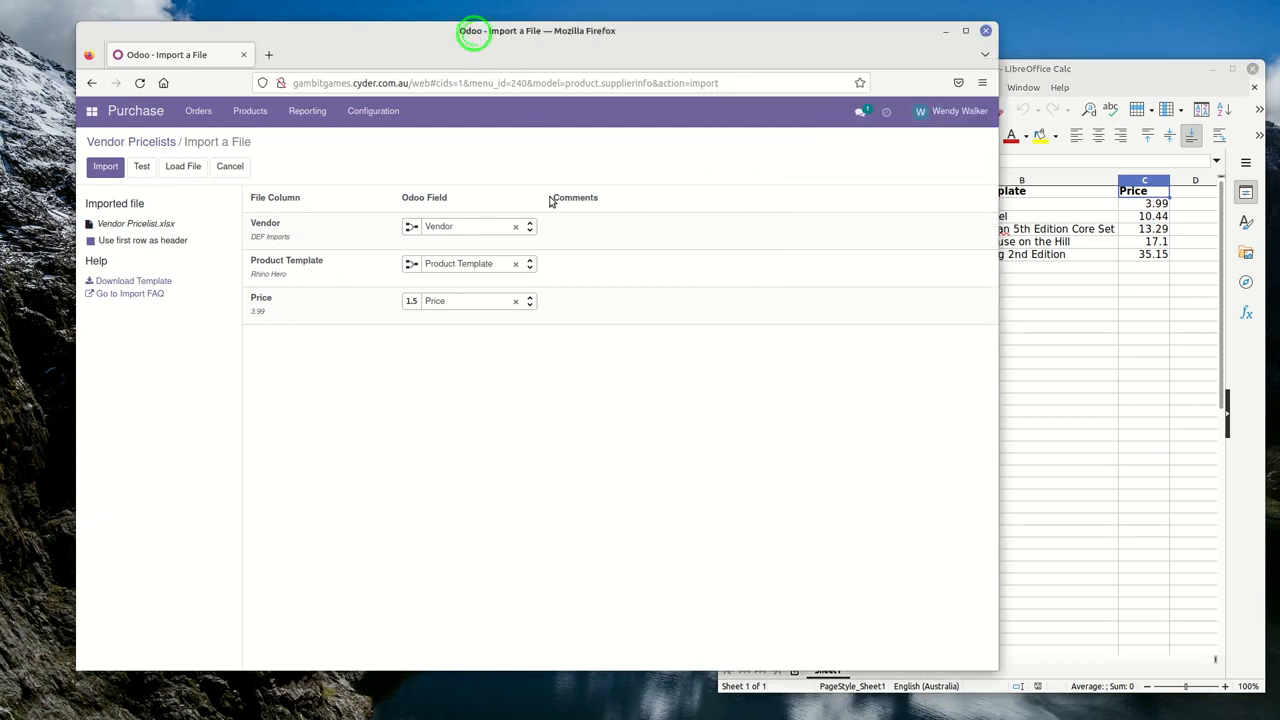
click(498, 265)
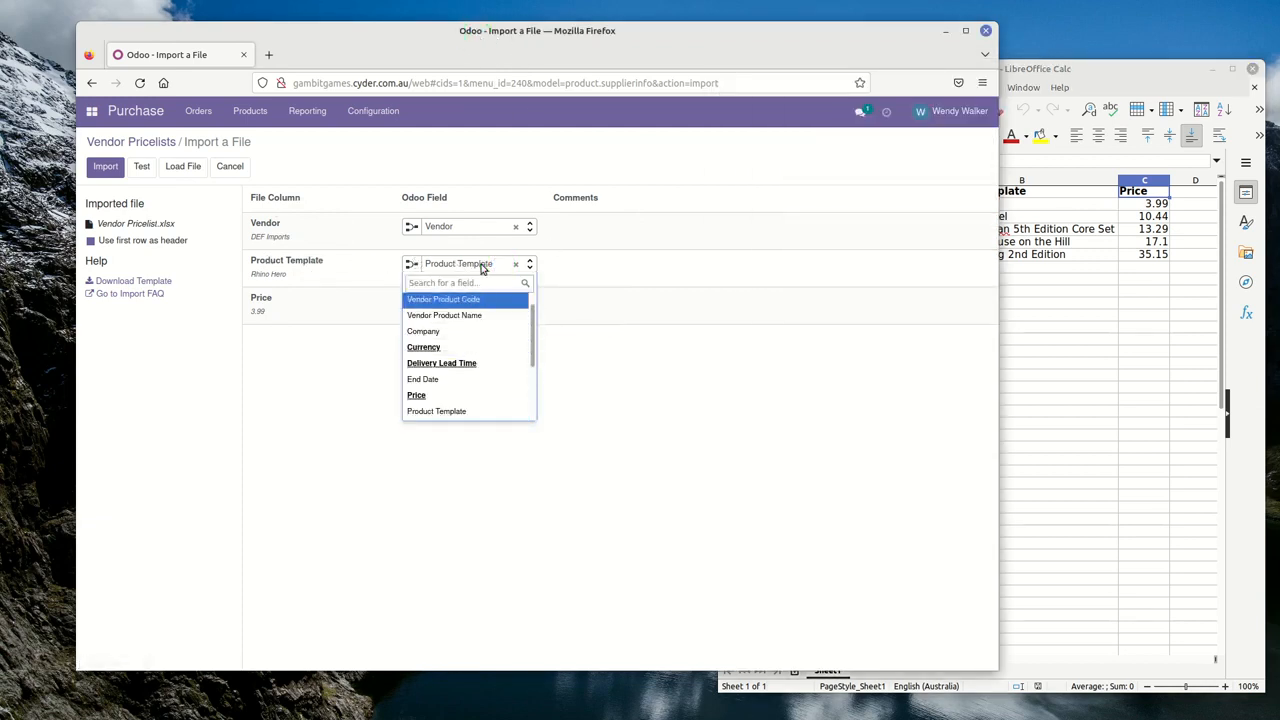
click(605, 268)
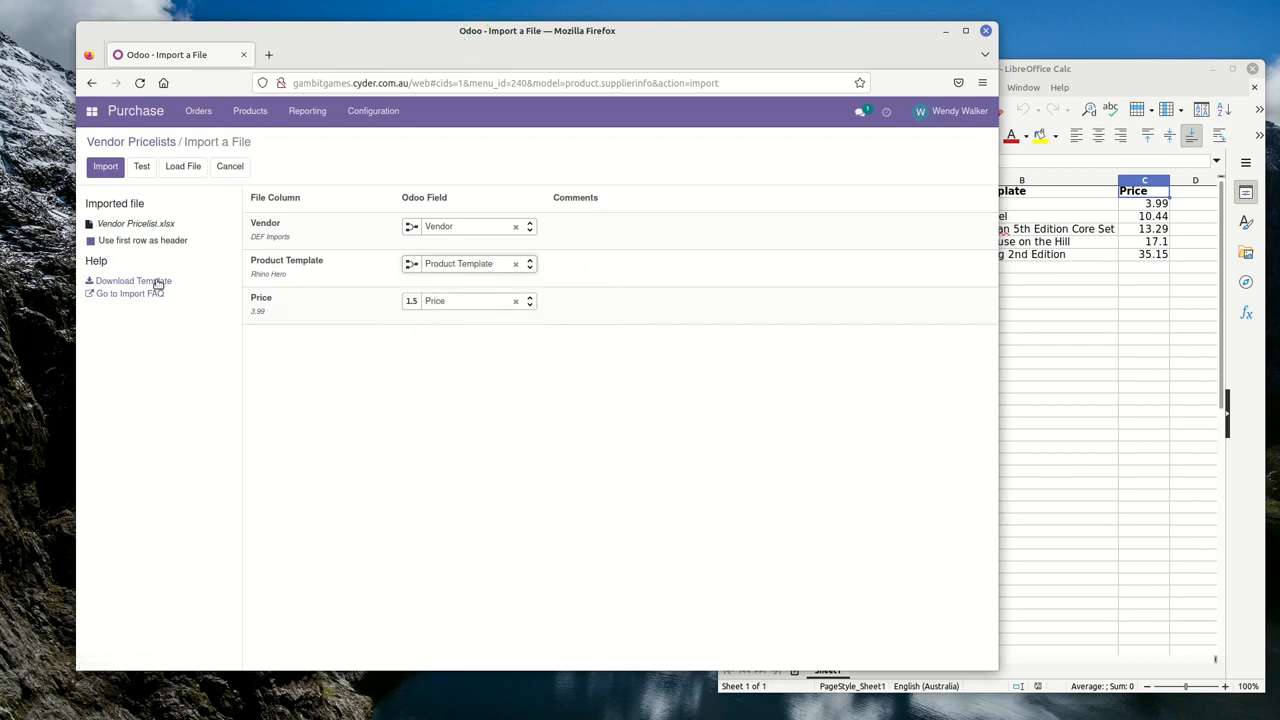
- Test the pricelist file and import its records into the vendor pricelists
click(142, 168)
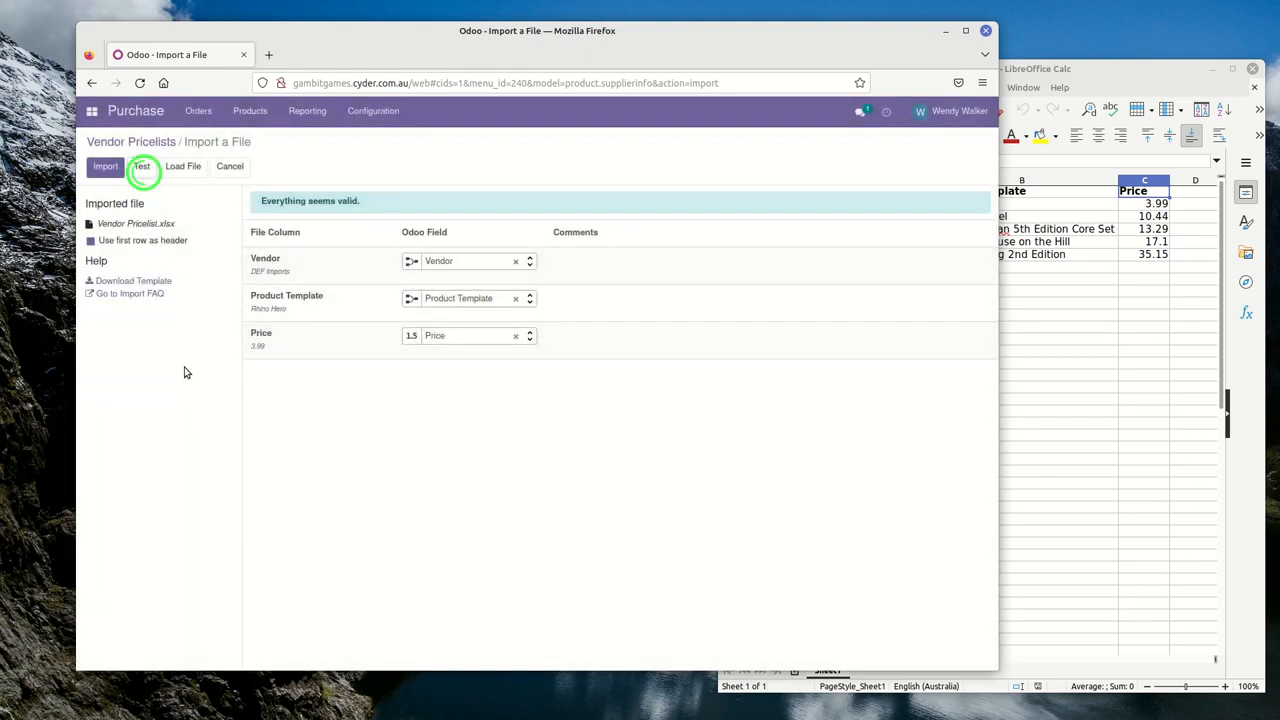
click(106, 168)
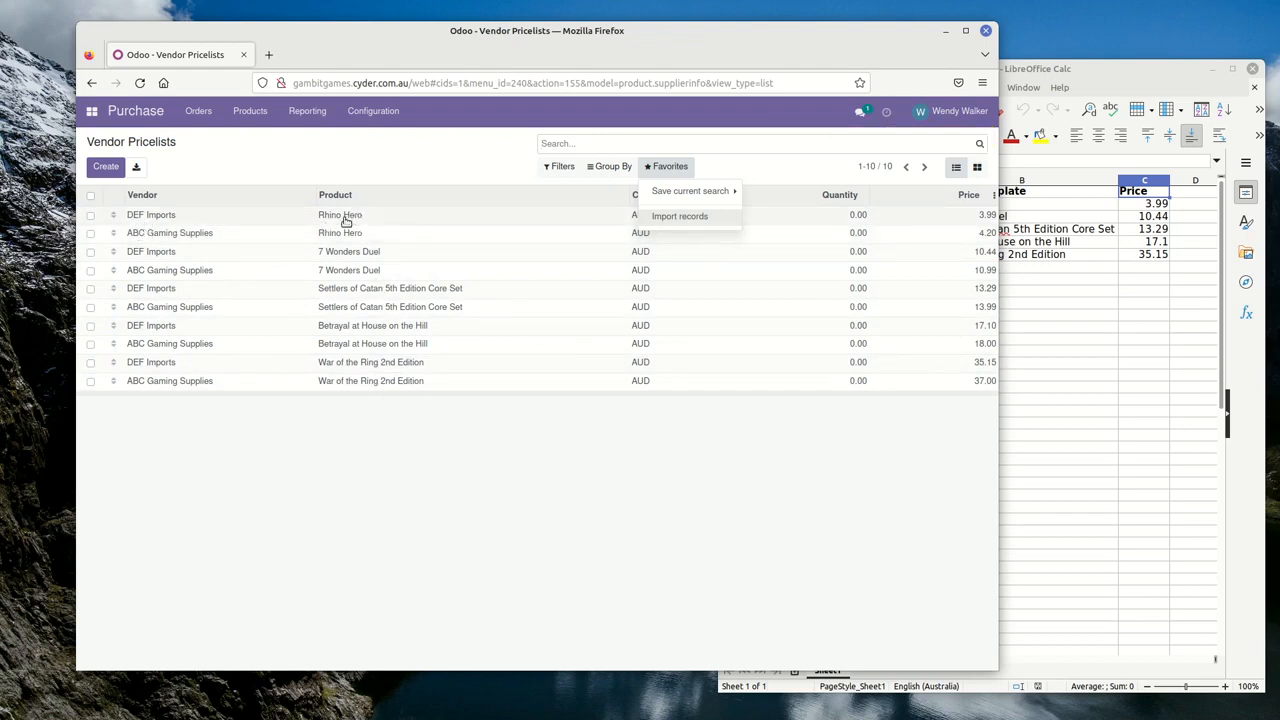
click(690, 191)
click(670, 167)
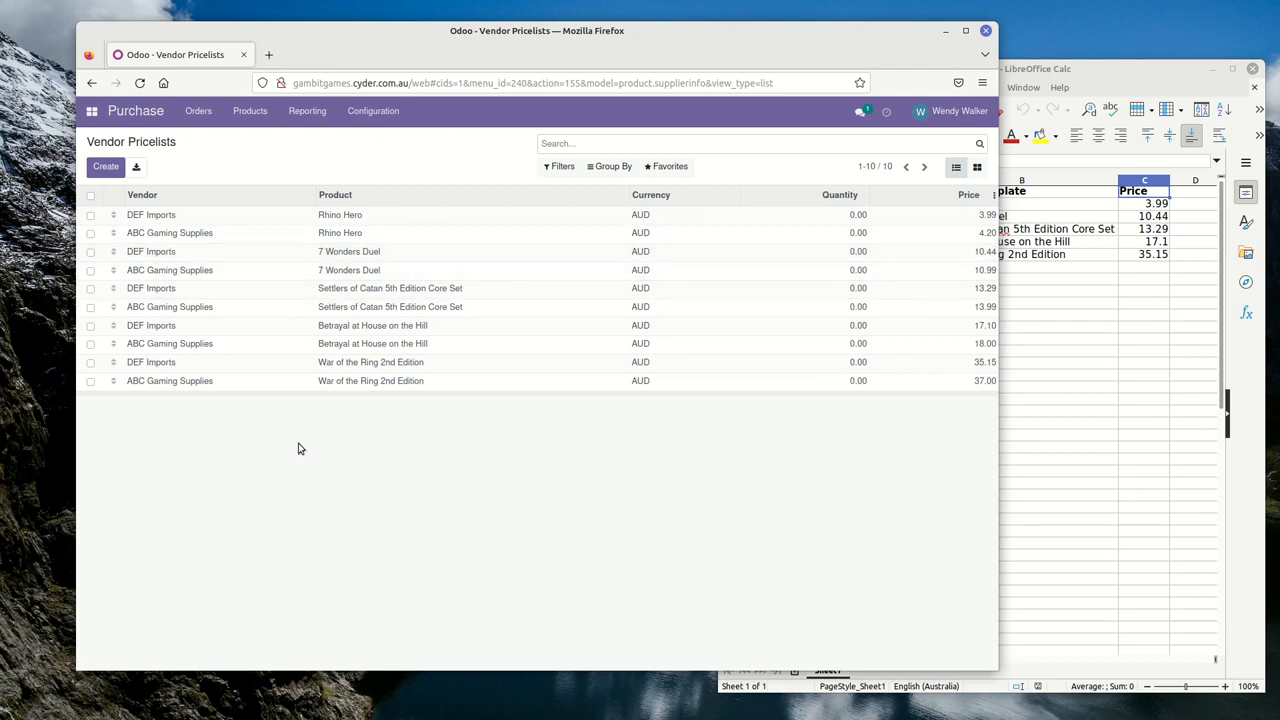
- Return to the products and view the vendor lines on Betrayal at House on the Hill's purchase details
click(267, 149)
click(242, 113)
click(243, 142)
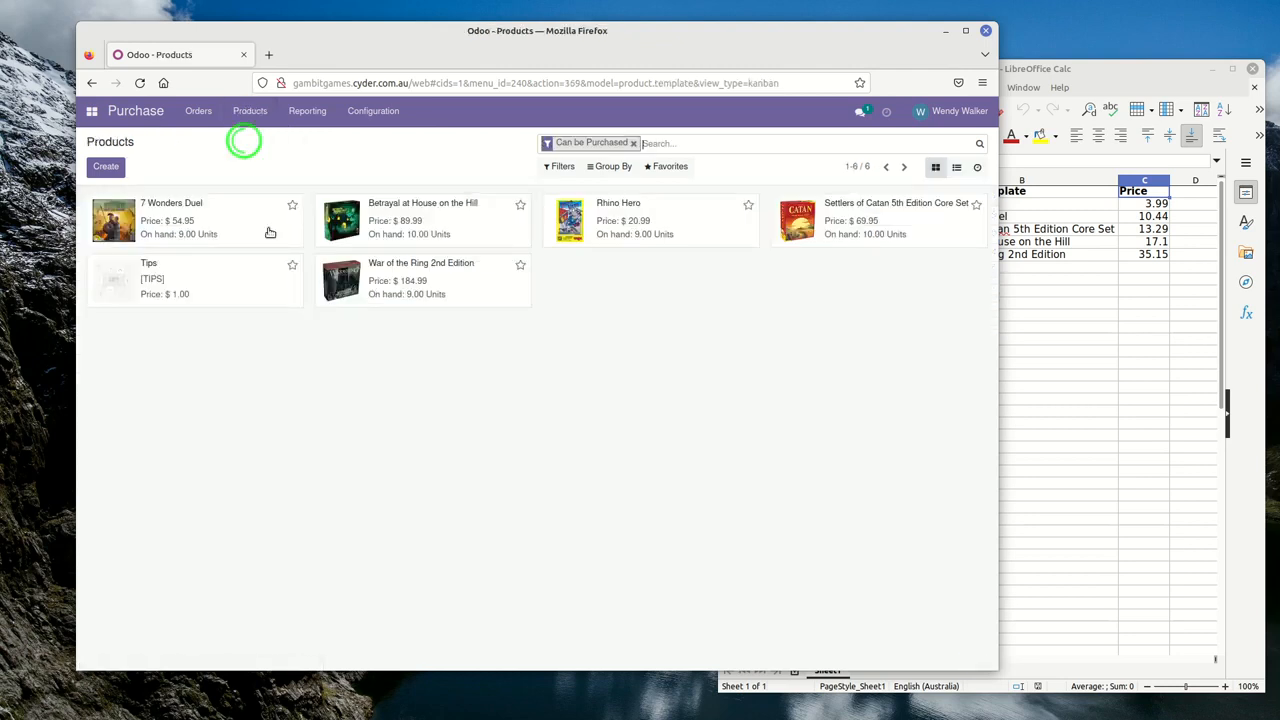
click(393, 228)
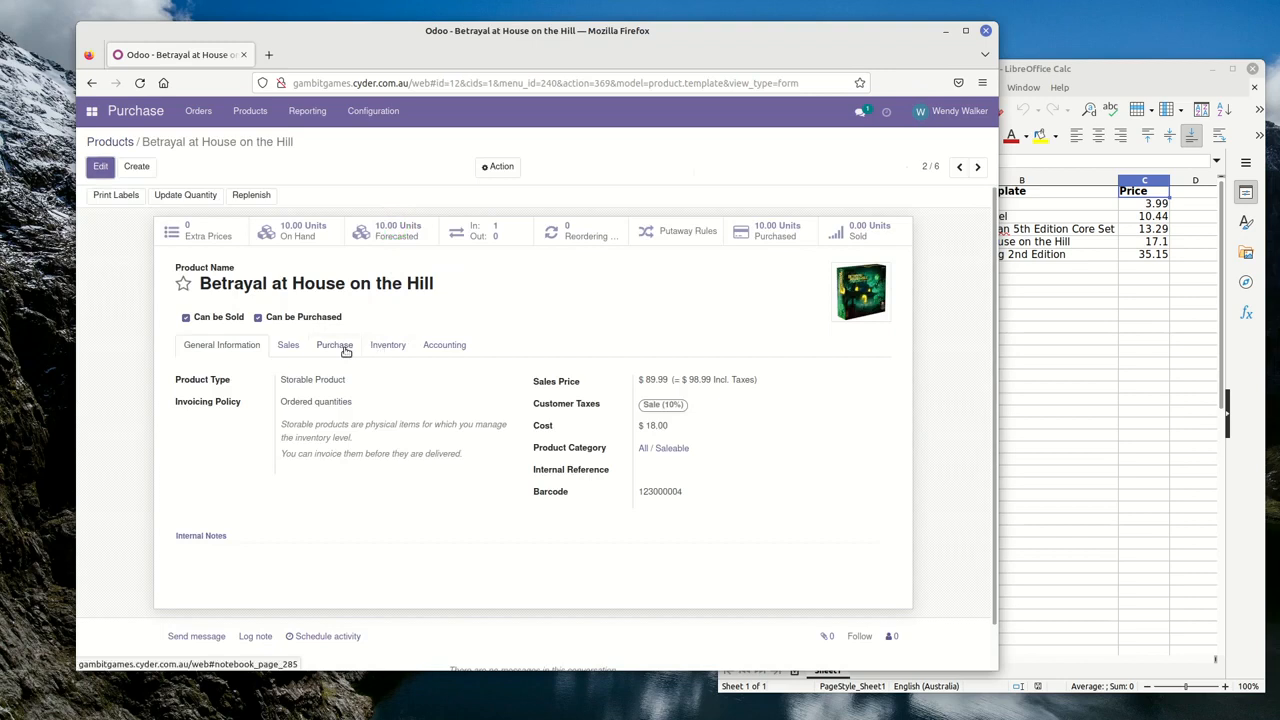
click(340, 346)
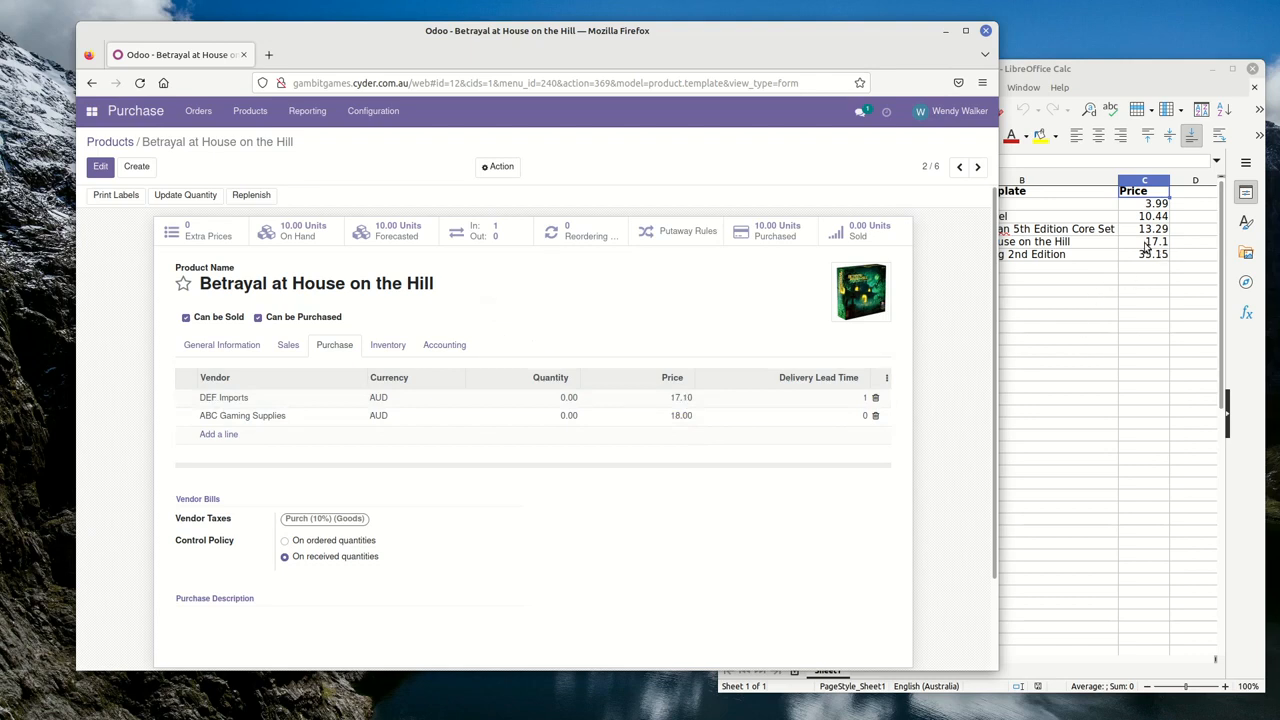
- Compare the product's DEF Imports price with the Betrayal at House on the Hill row in the spreadsheet, and return to Odoo
click(1100, 245)
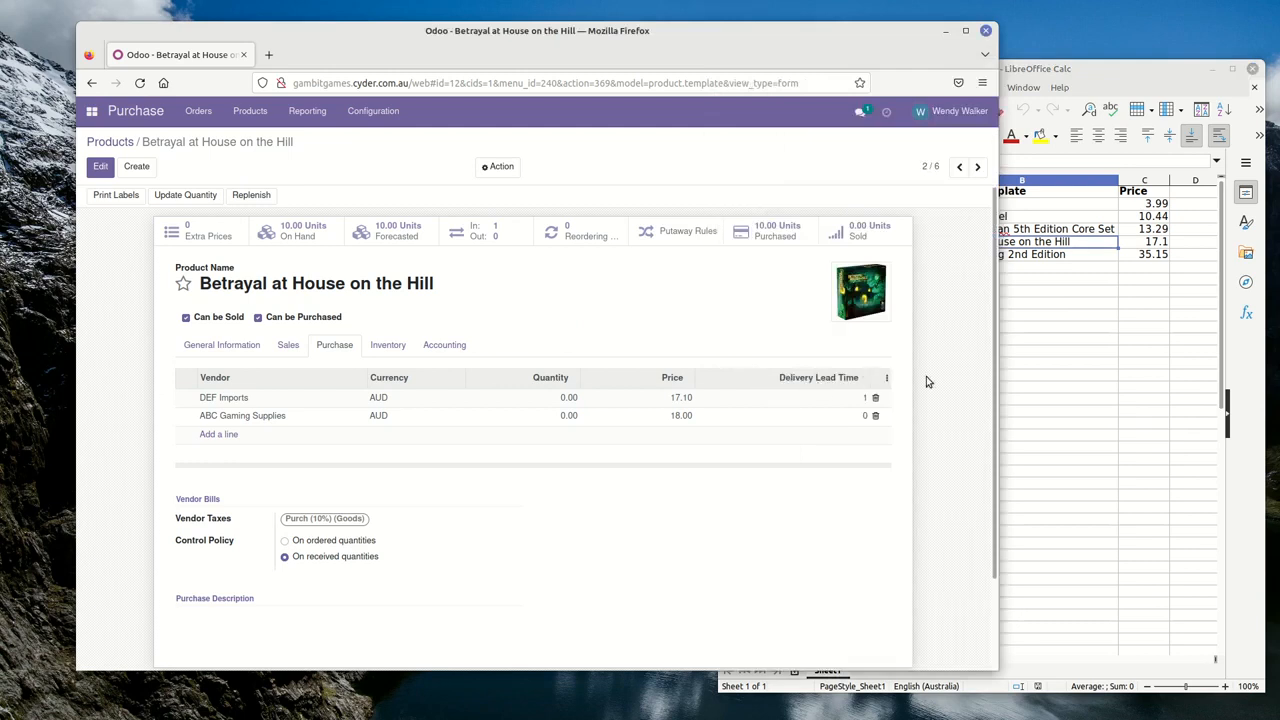
click(1140, 77)
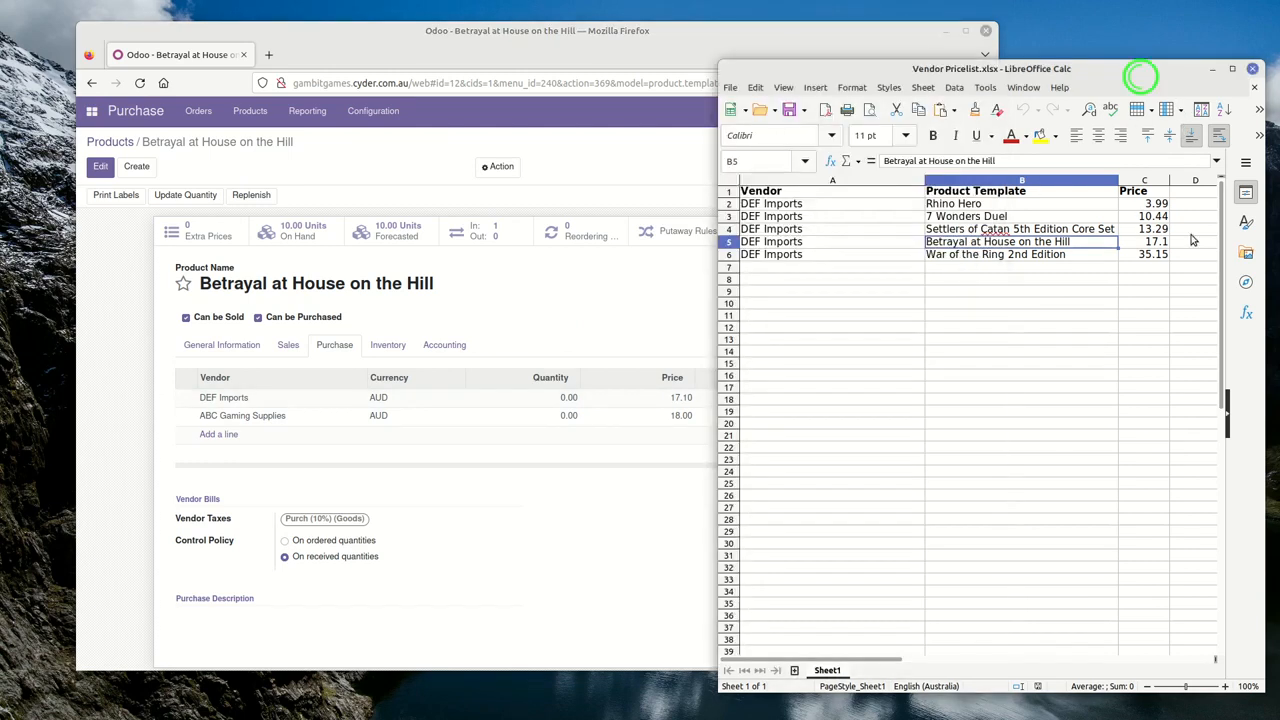
click(659, 306)
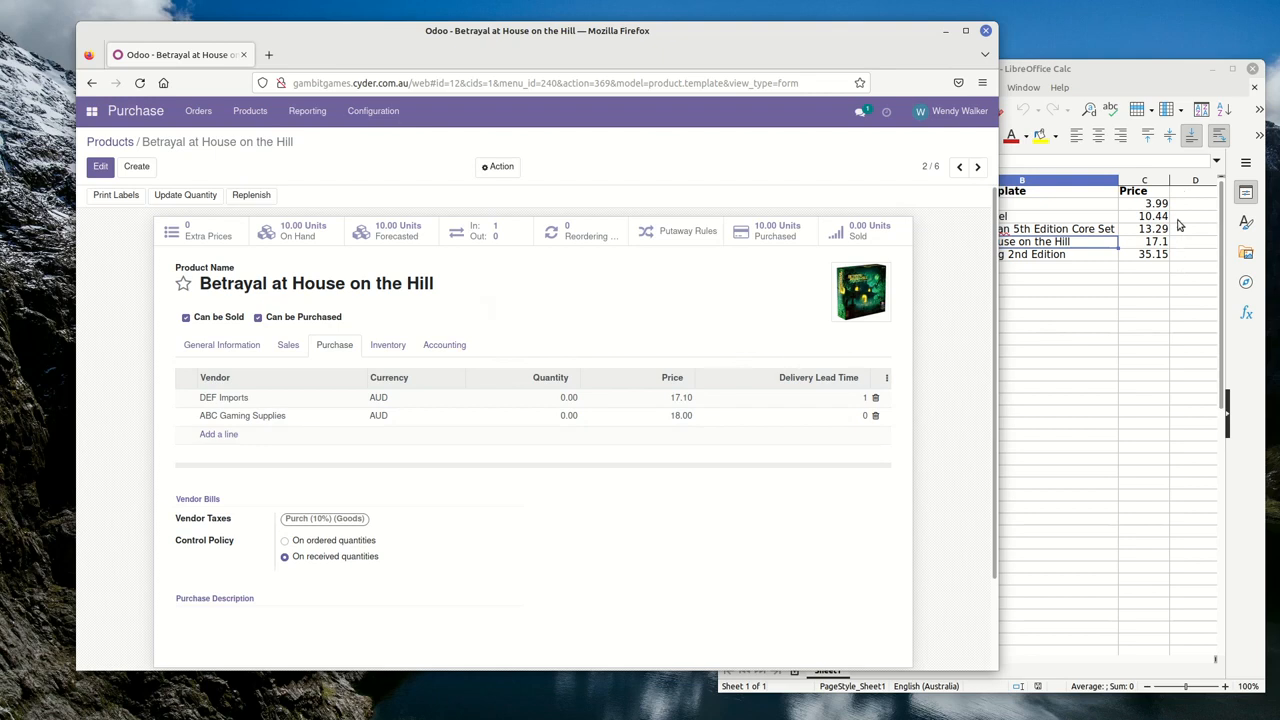
click(588, 326)
click(358, 168)
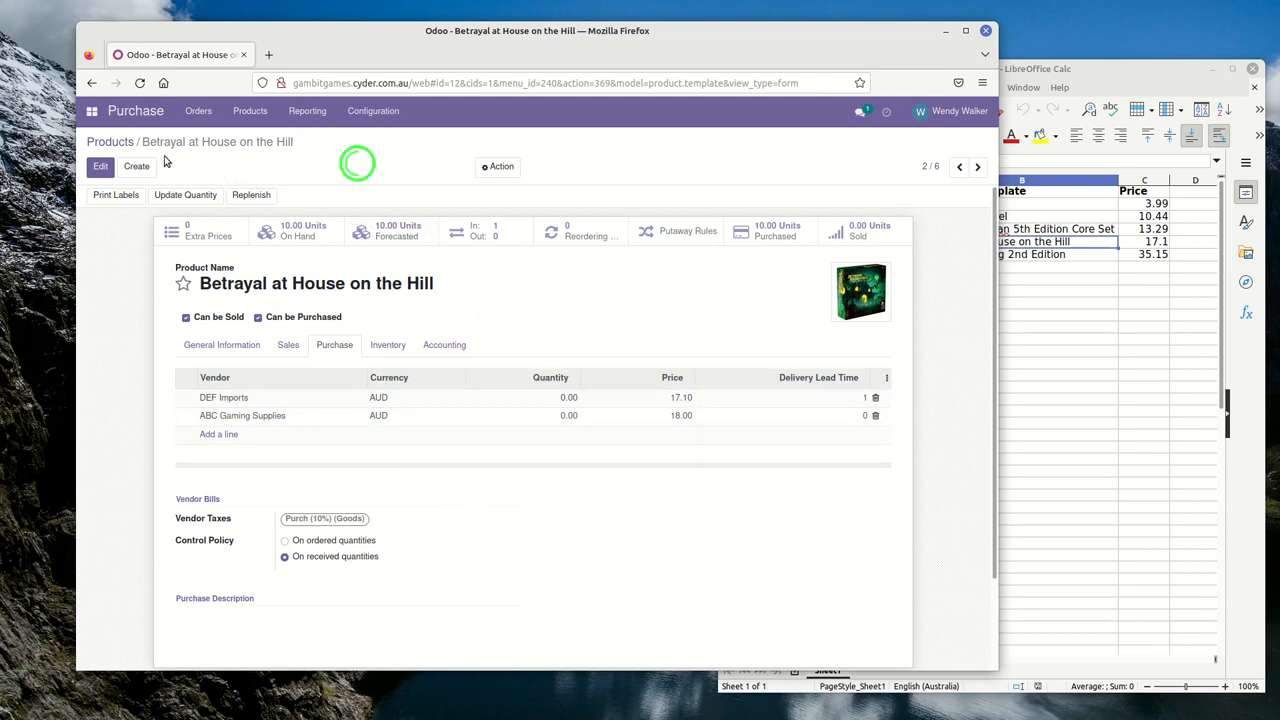
- Create a new request for quotation with ABC Gaming Supplies as the vendor
click(199, 114)
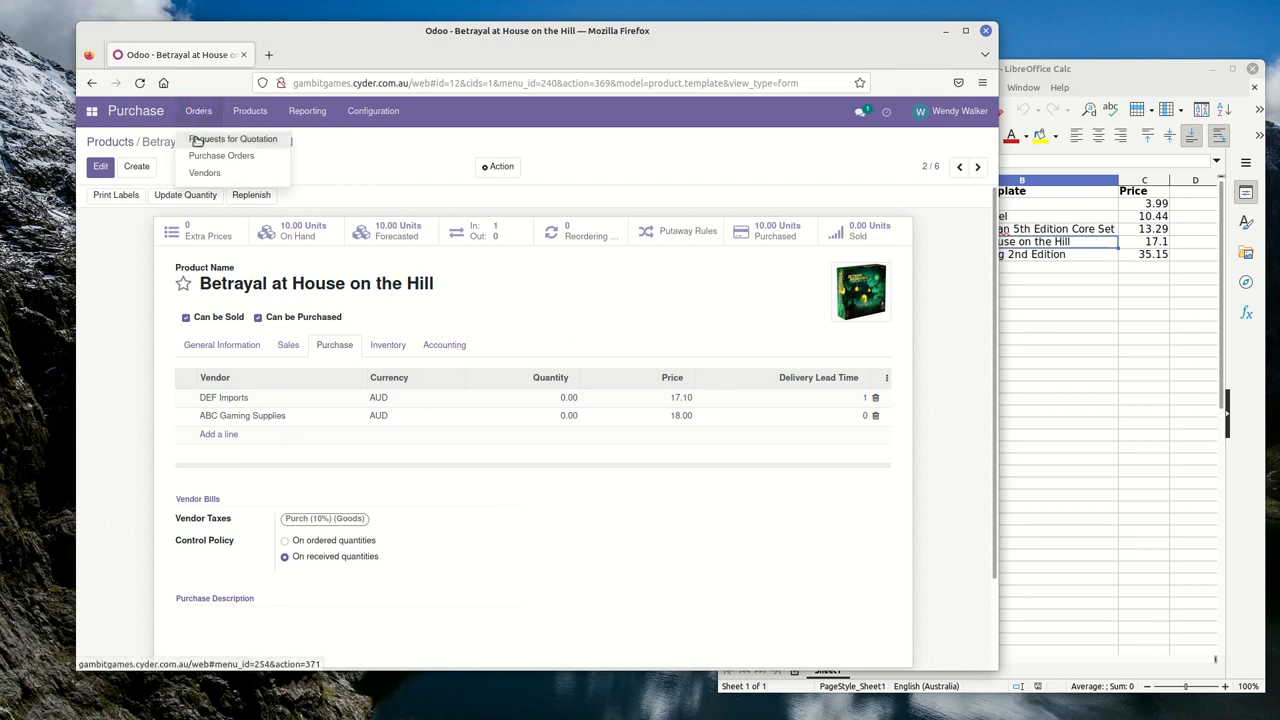
click(196, 140)
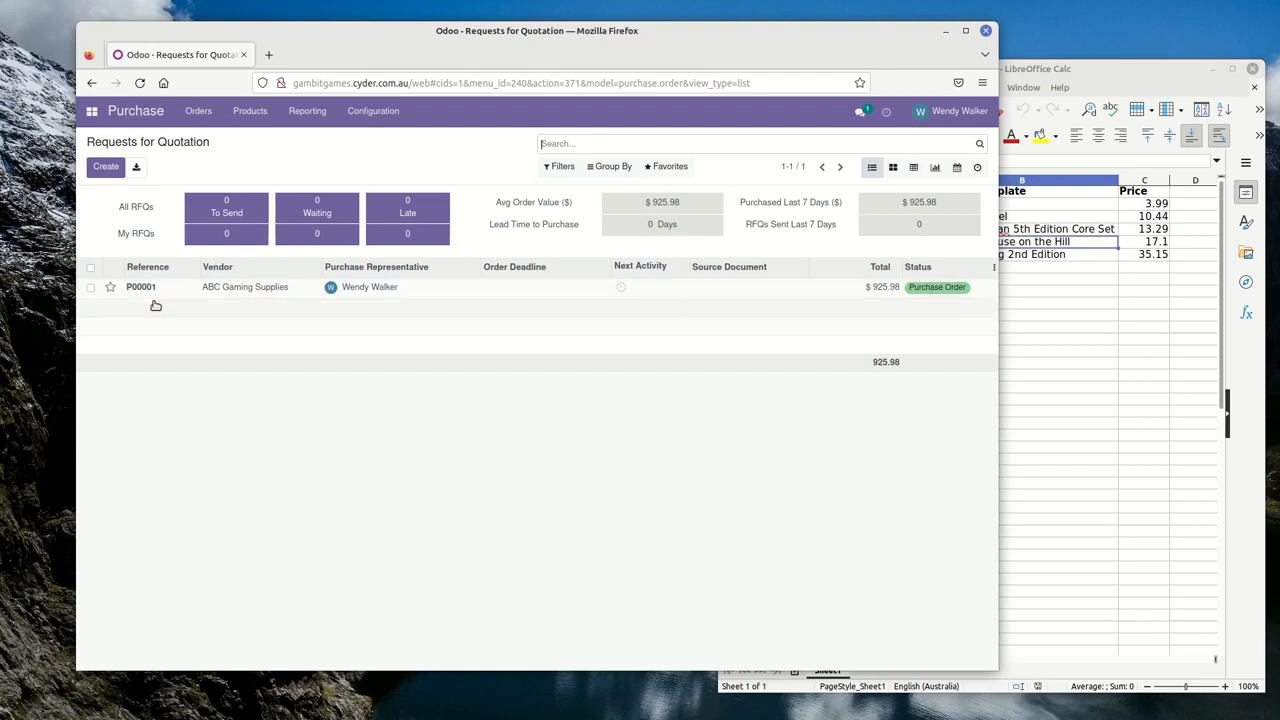
click(105, 167)
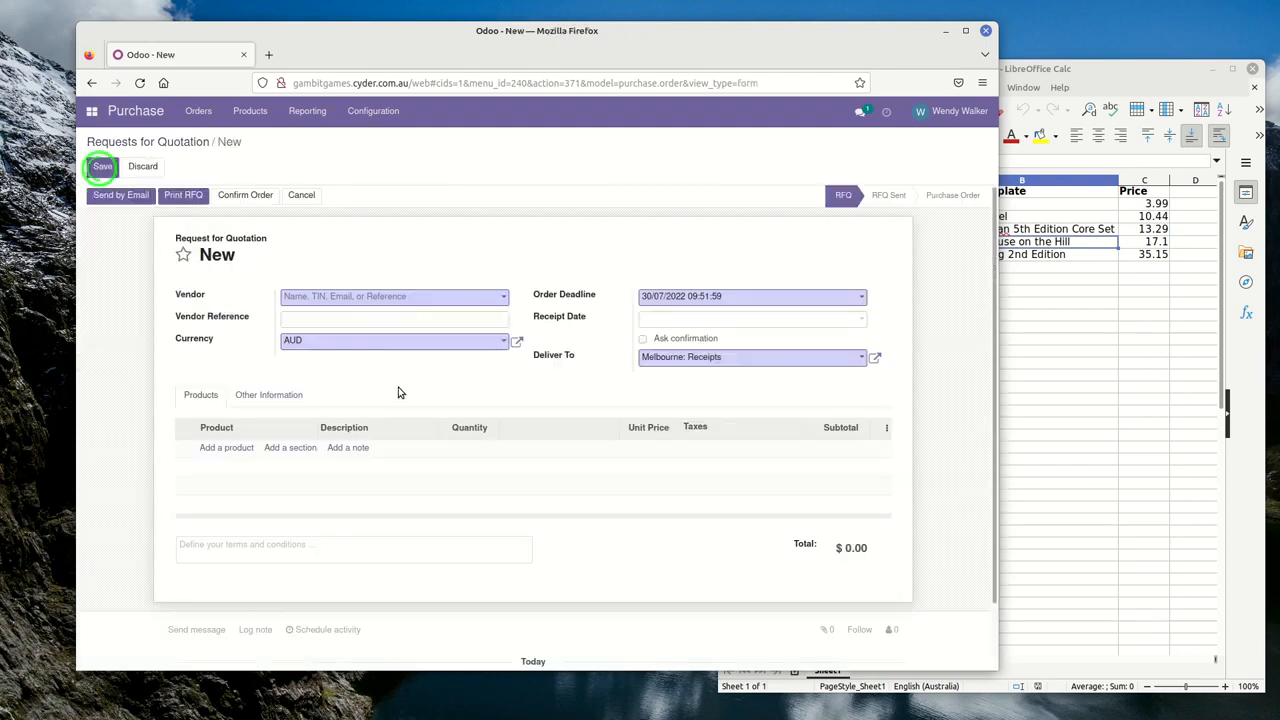
click(333, 298)
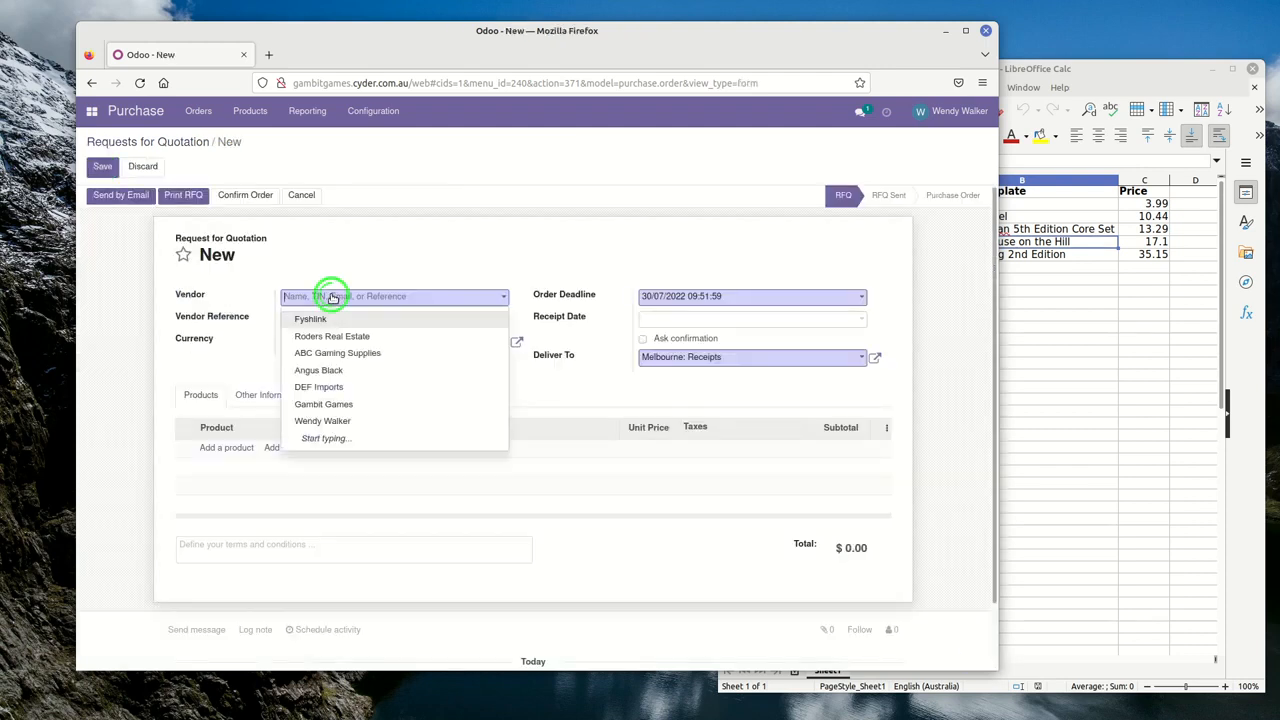
click(378, 355)
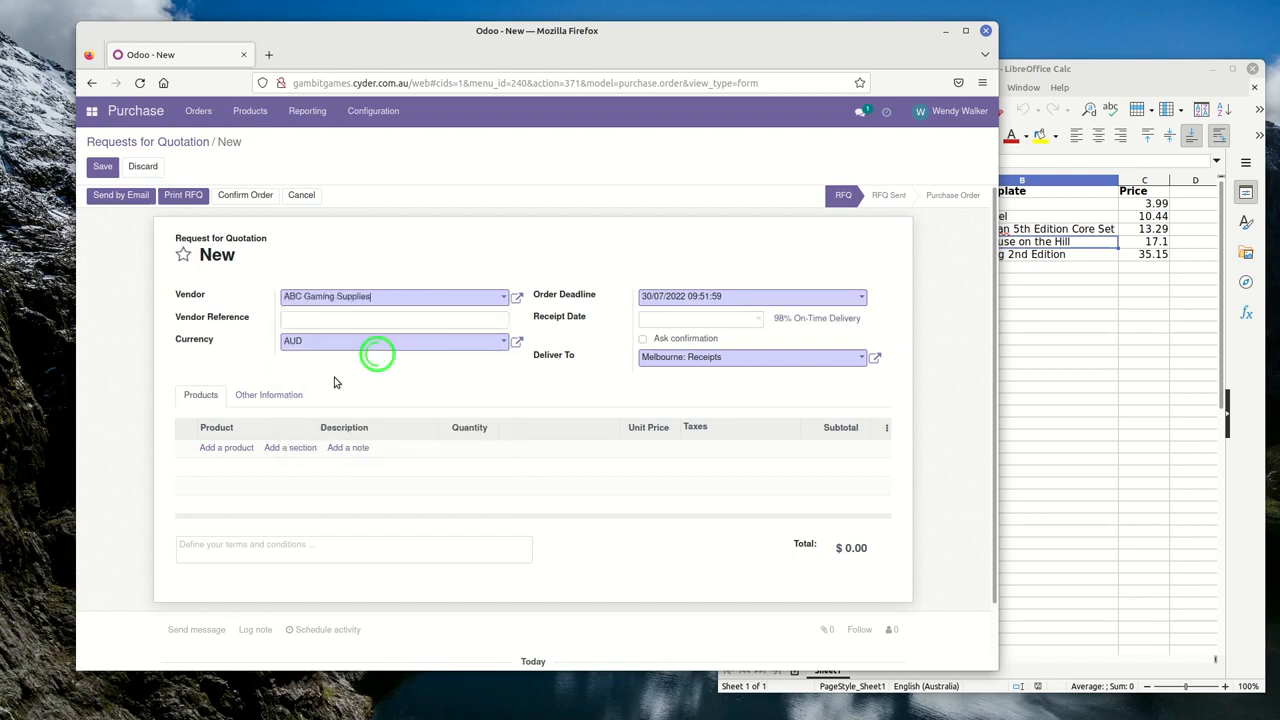
- Add a product line for Betrayal at House on the Hill and change the quotation's vendor to DEF Imports
click(240, 450)
click(240, 450)
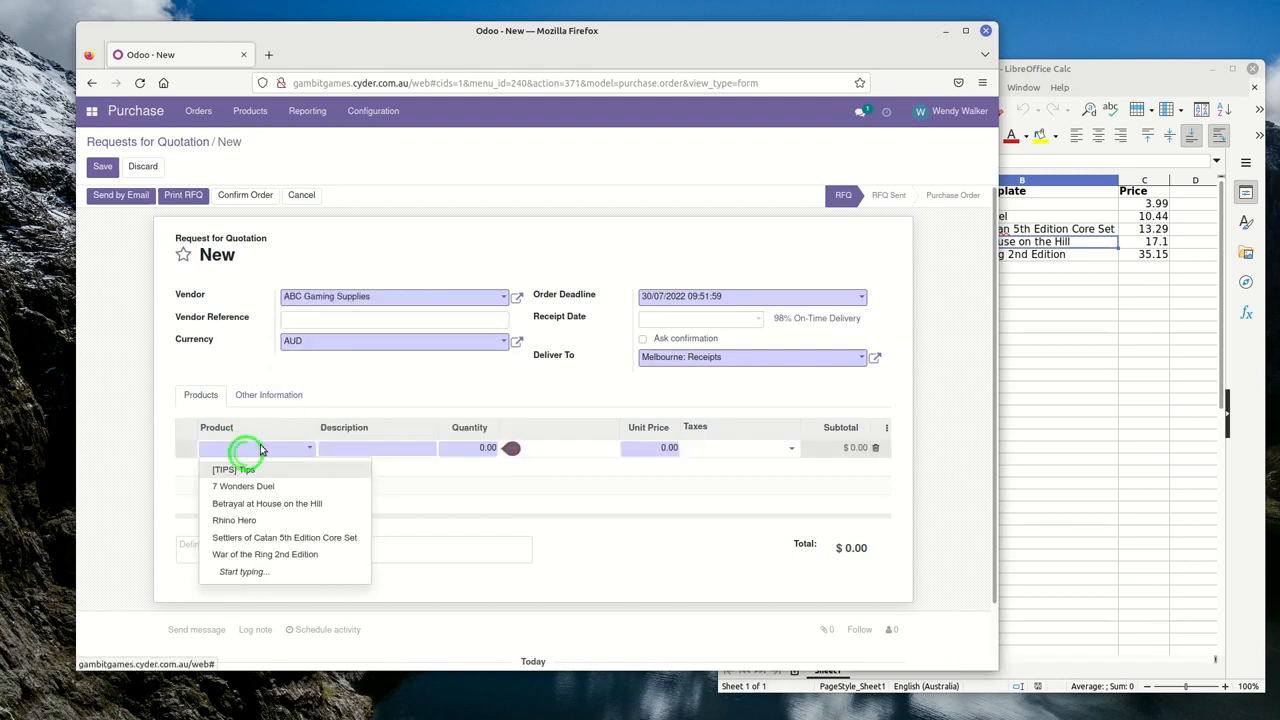
click(283, 503)
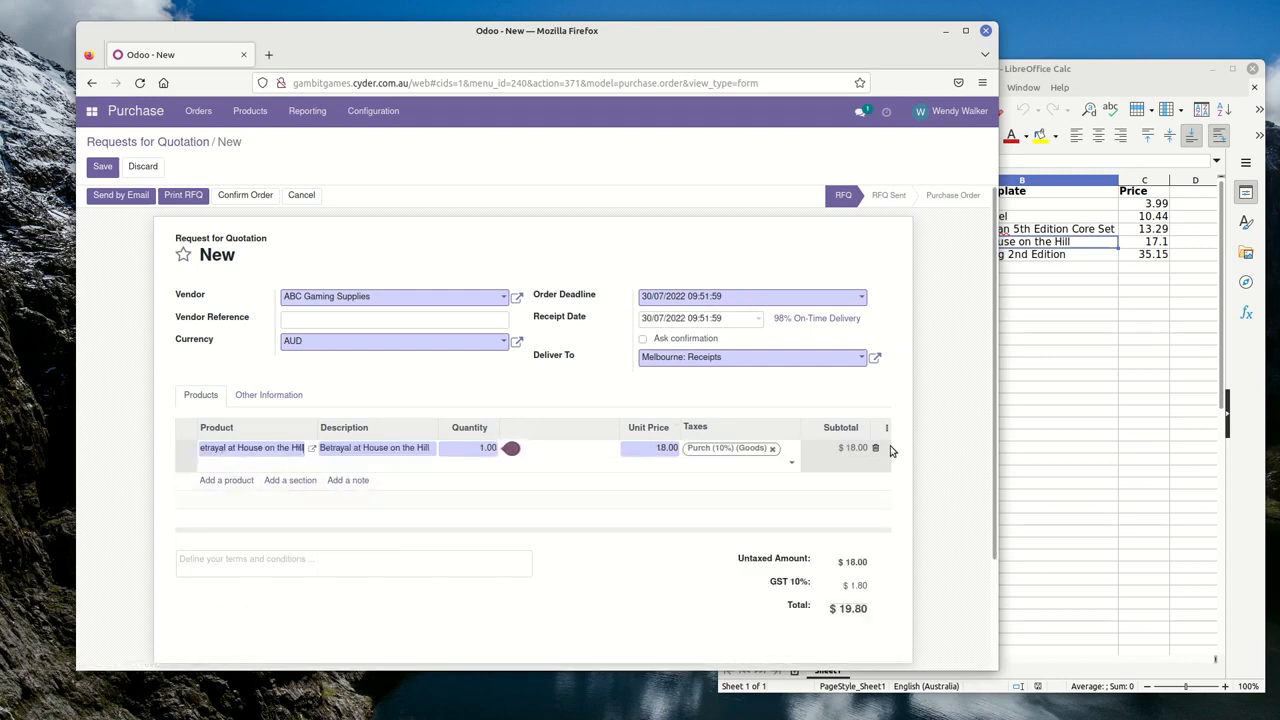
click(399, 296)
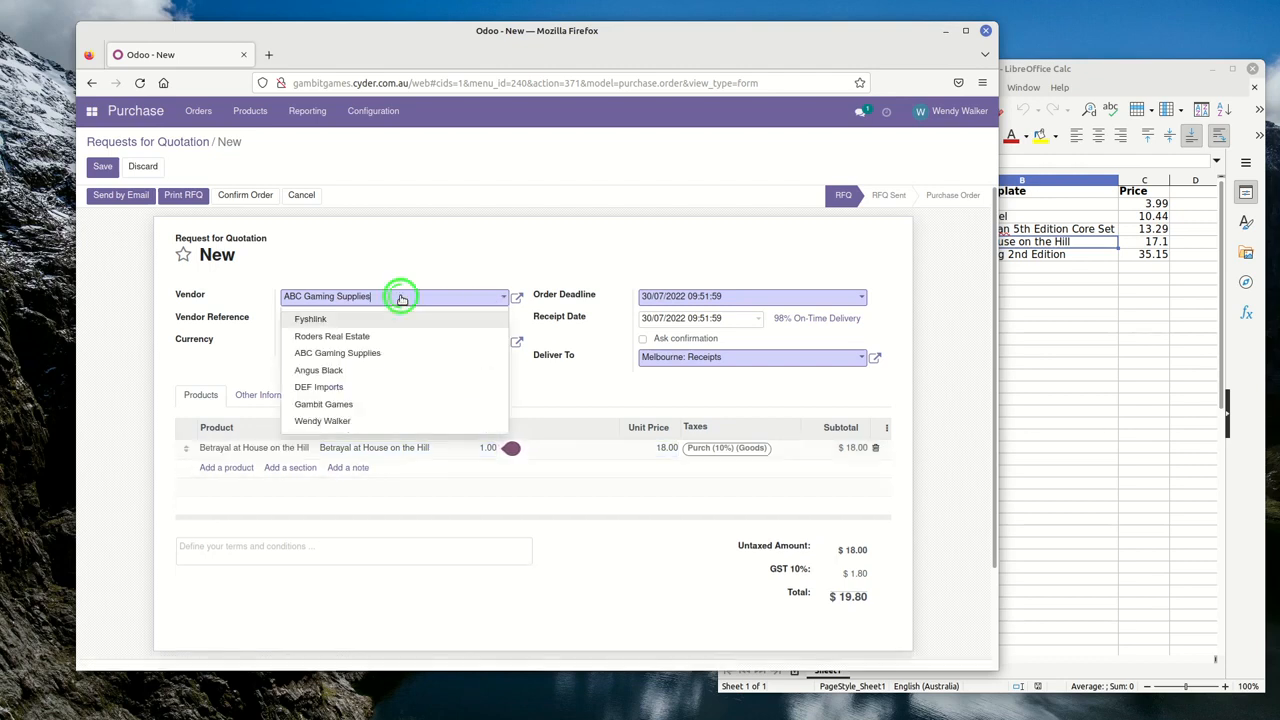
click(330, 387)
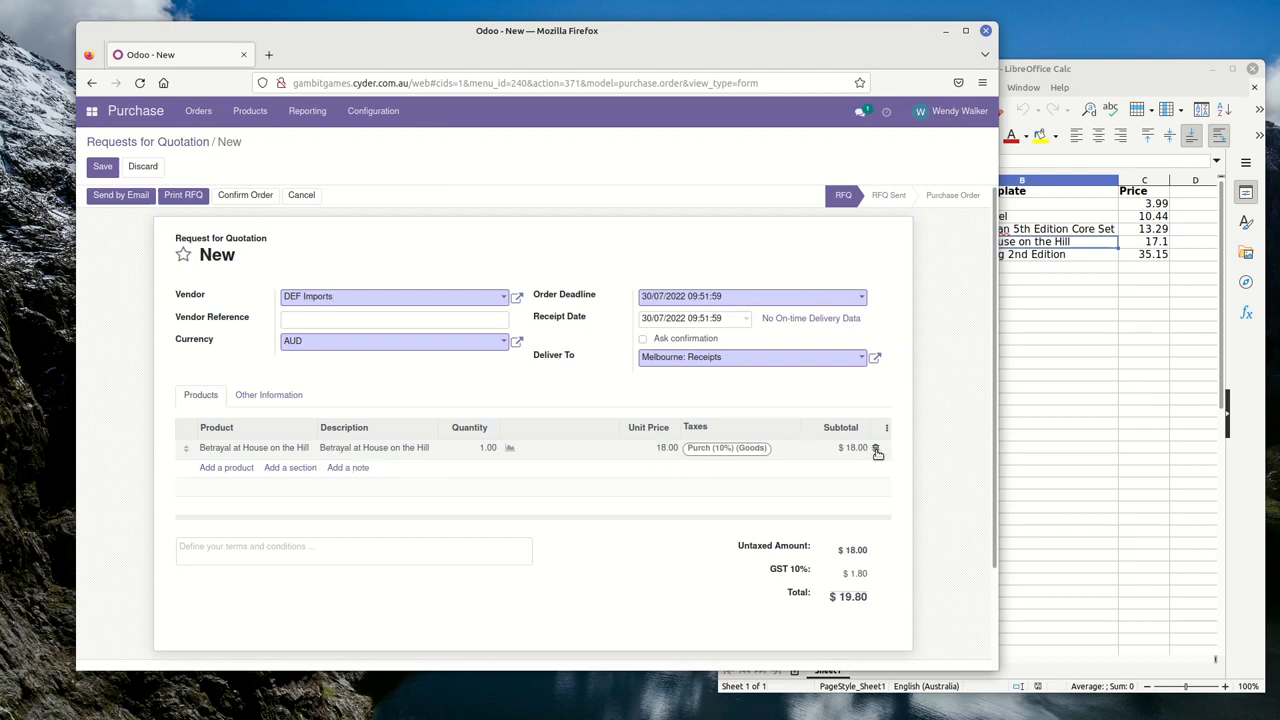
- Add Betrayal at House on the Hill again as a second line and delete the original line priced at 18.00
click(218, 467)
click(244, 467)
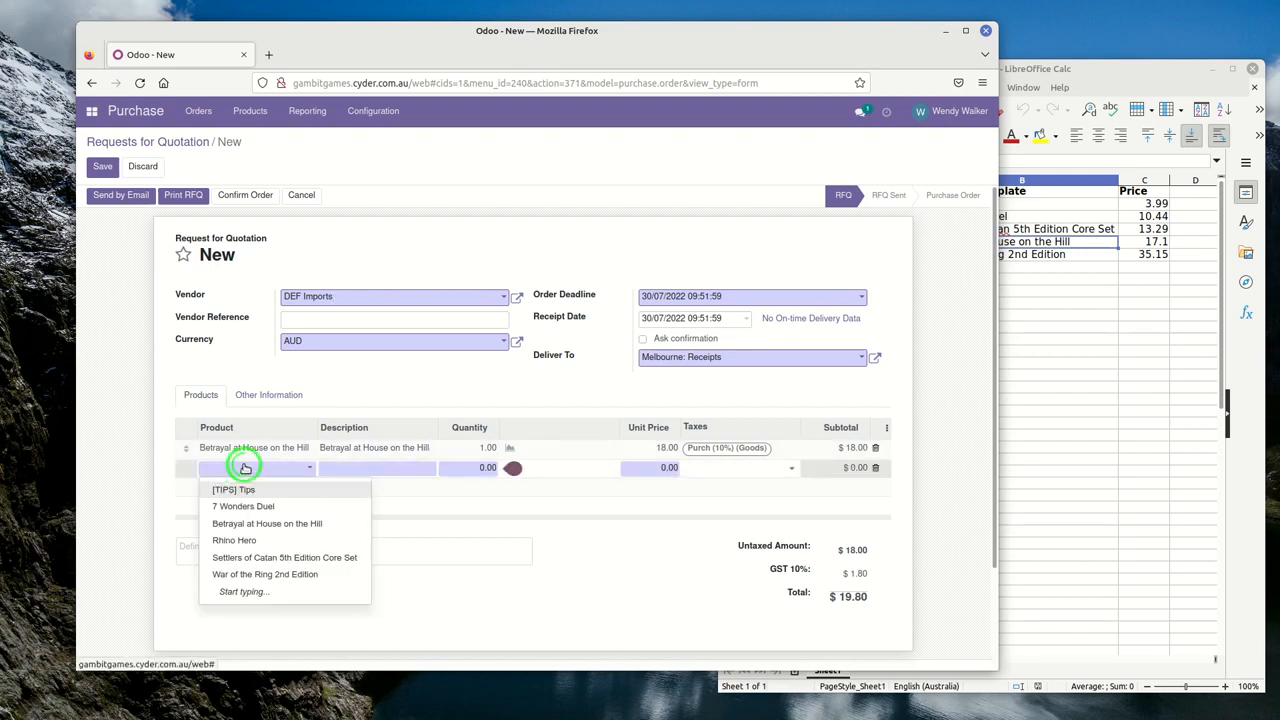
click(251, 524)
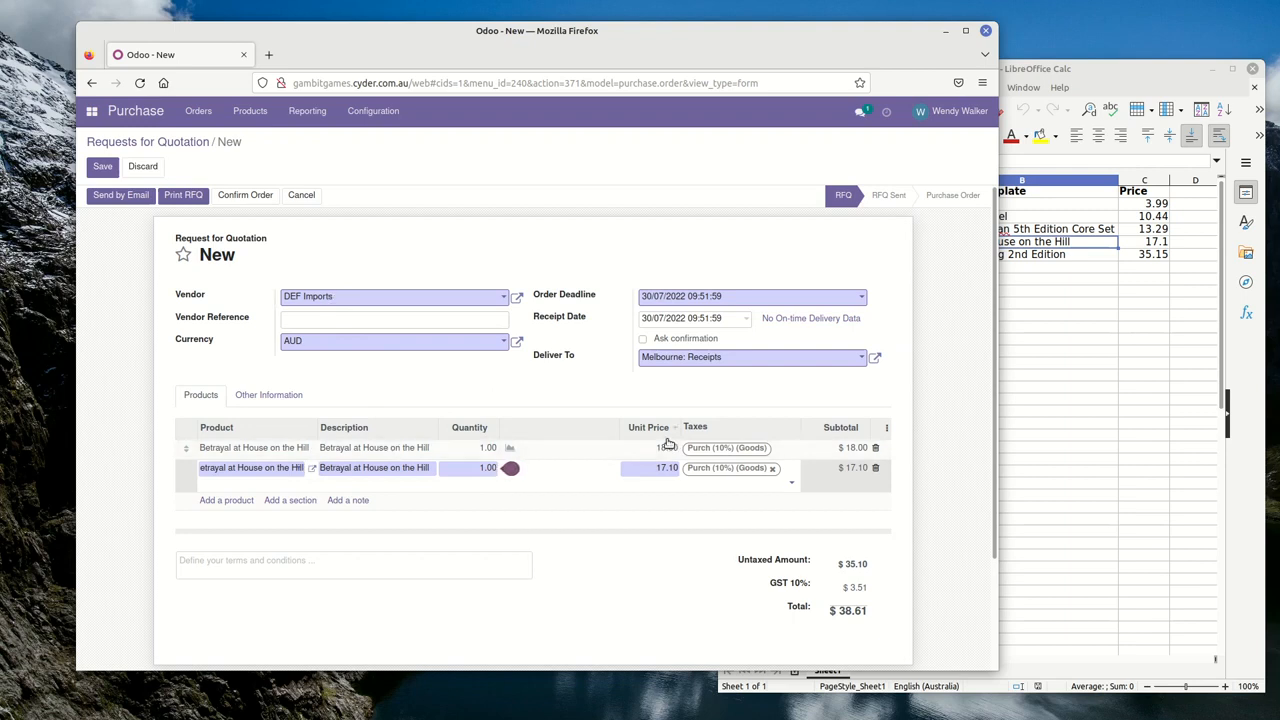
click(581, 388)
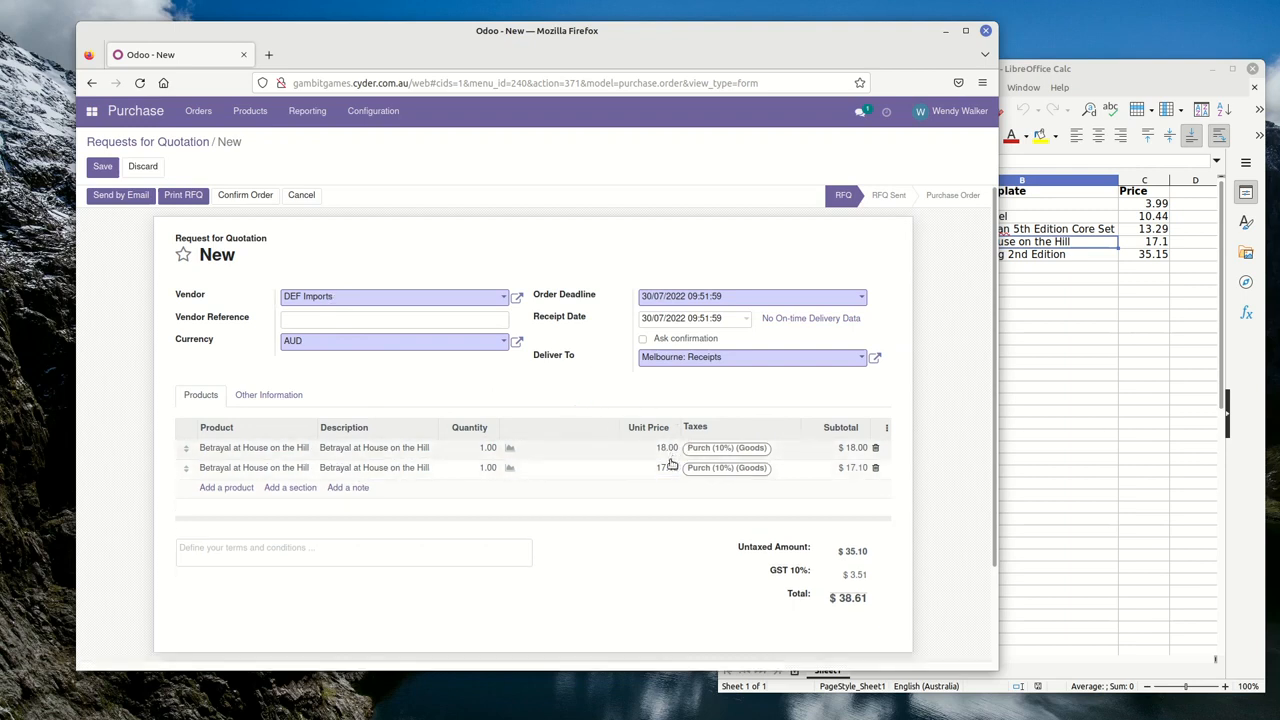
click(877, 449)
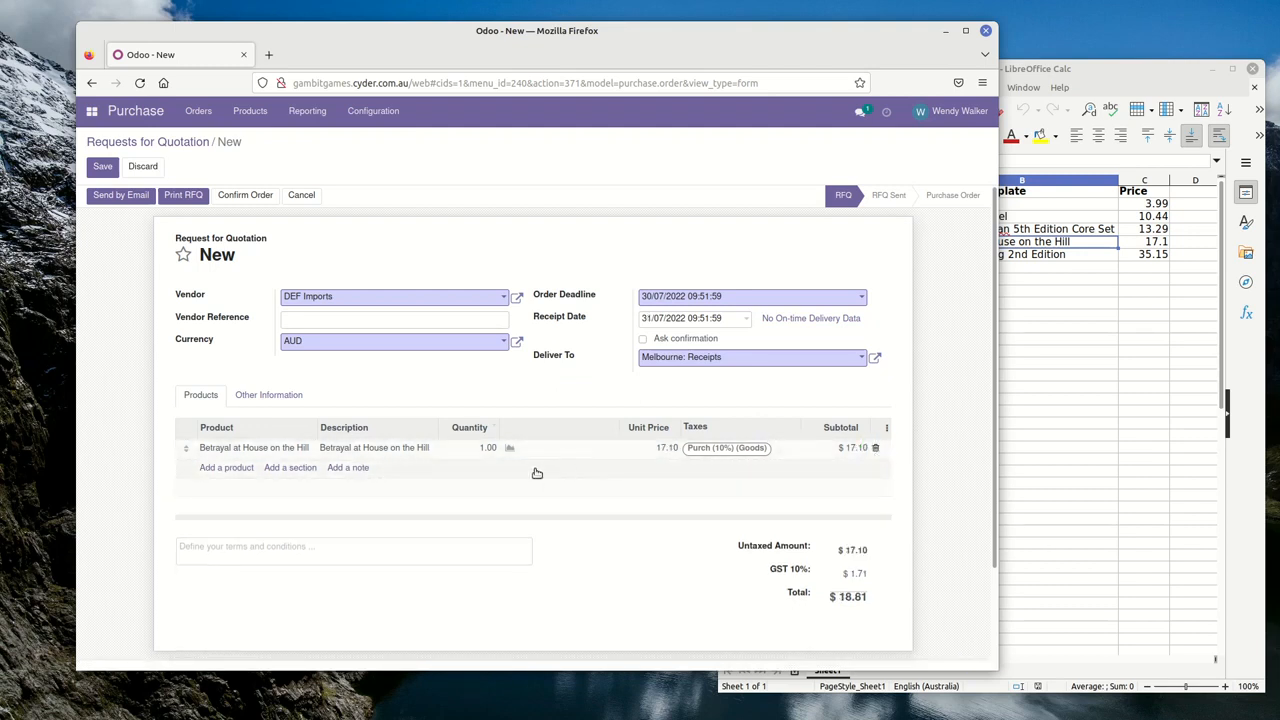
click(447, 388)
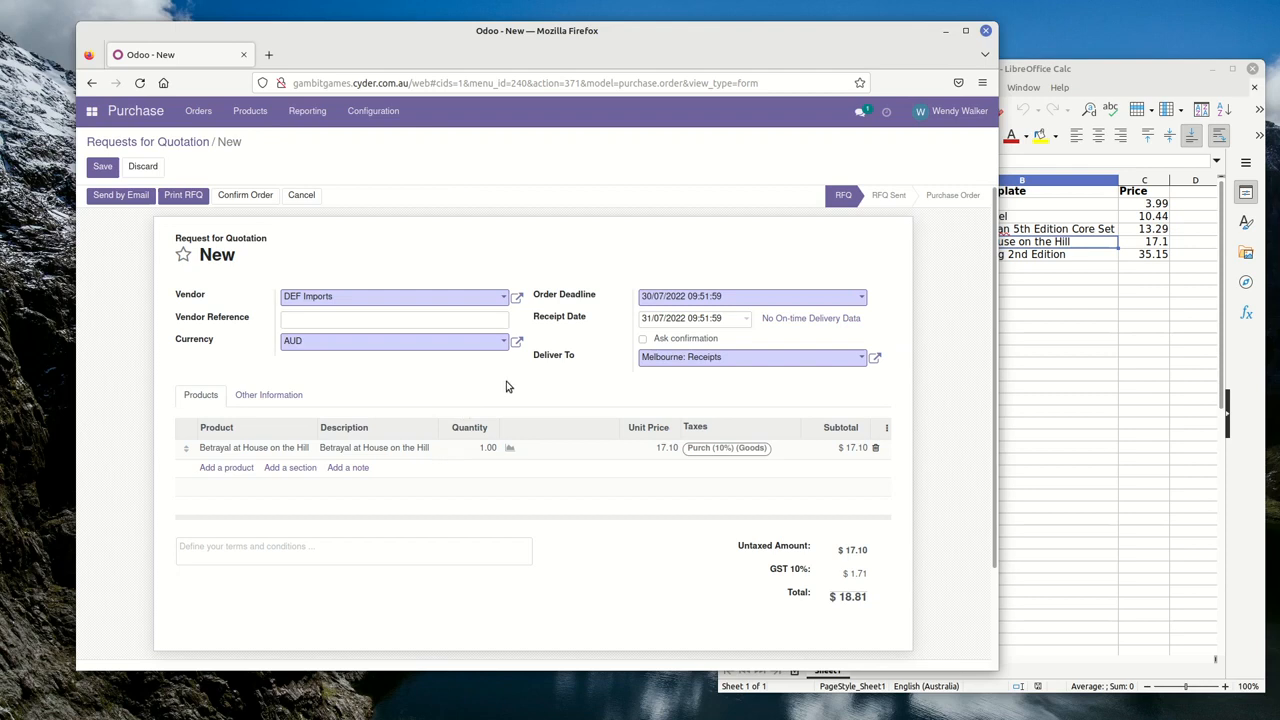
- Review the vendor pricelist in LibreOffice Calc, then return to Odoo and view the quotation's vendor choices
click(1112, 74)
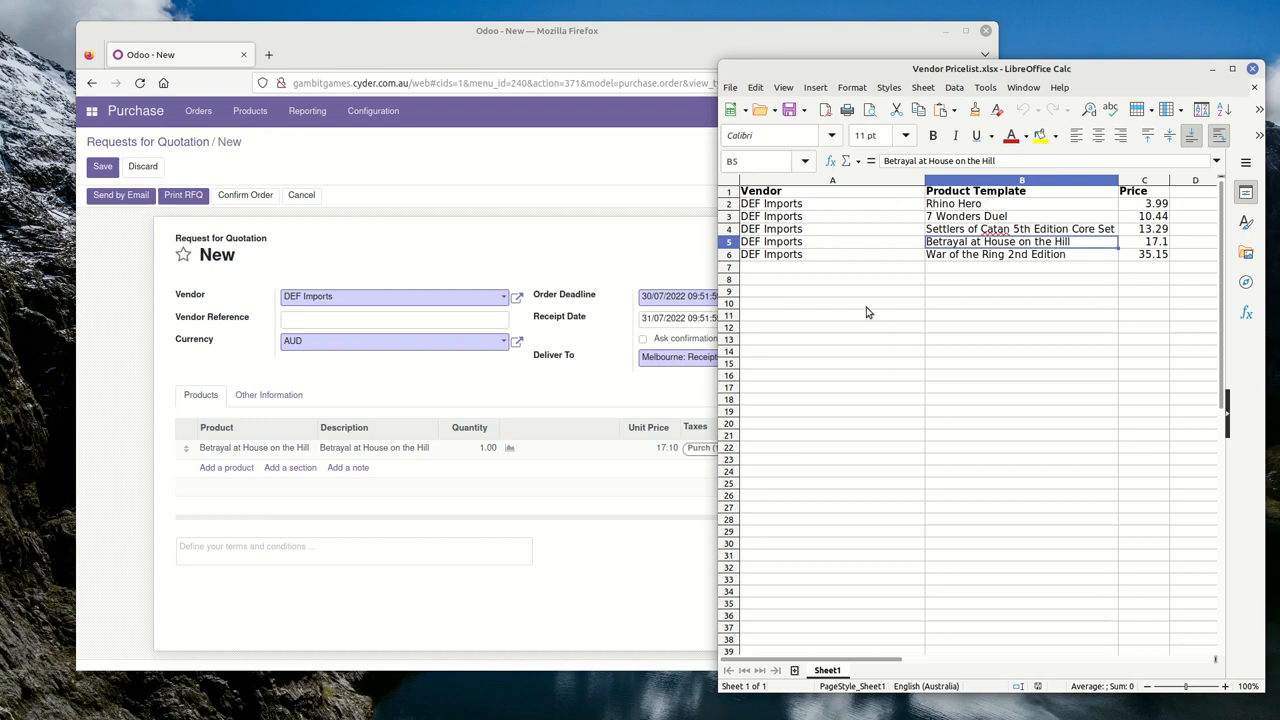
click(475, 163)
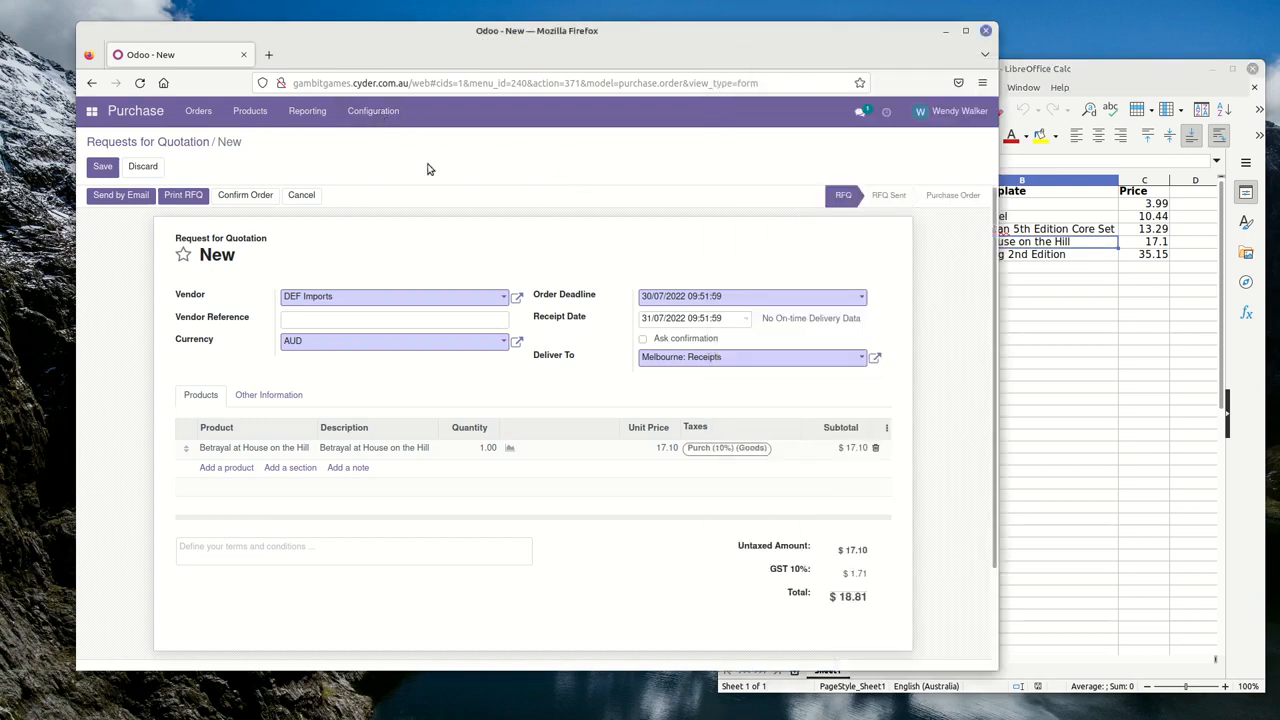
click(339, 298)
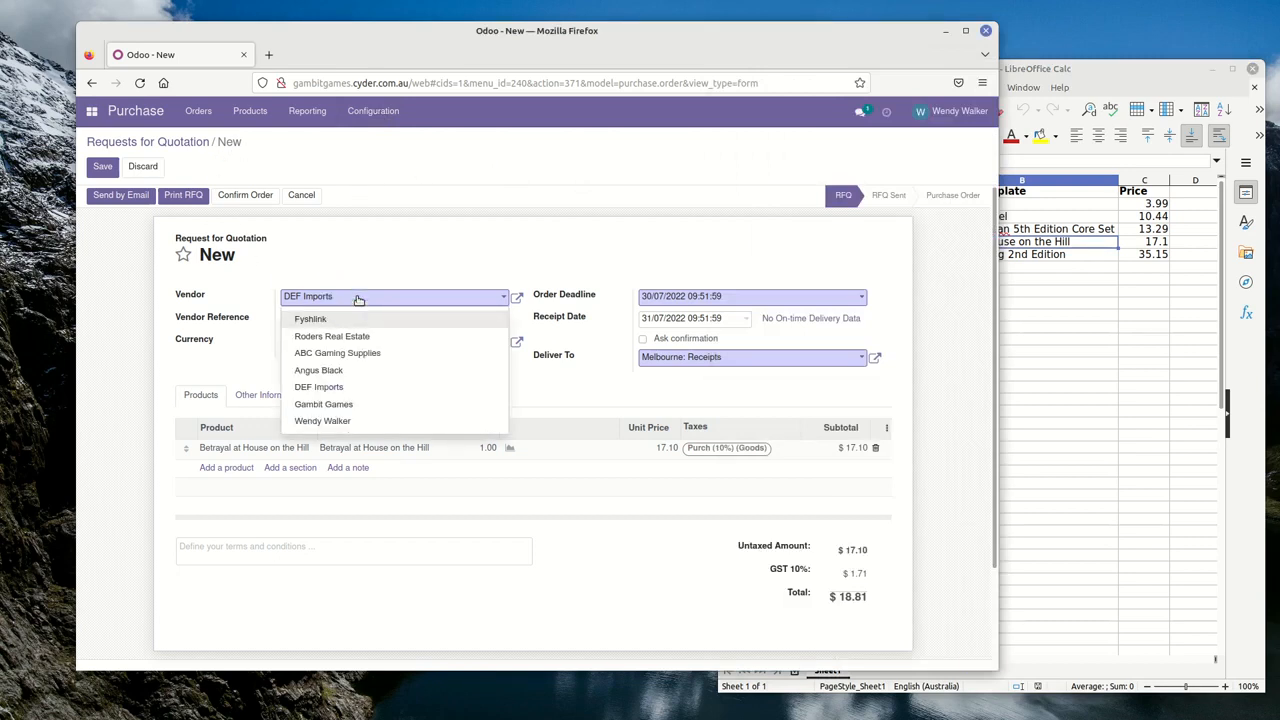
click(357, 298)
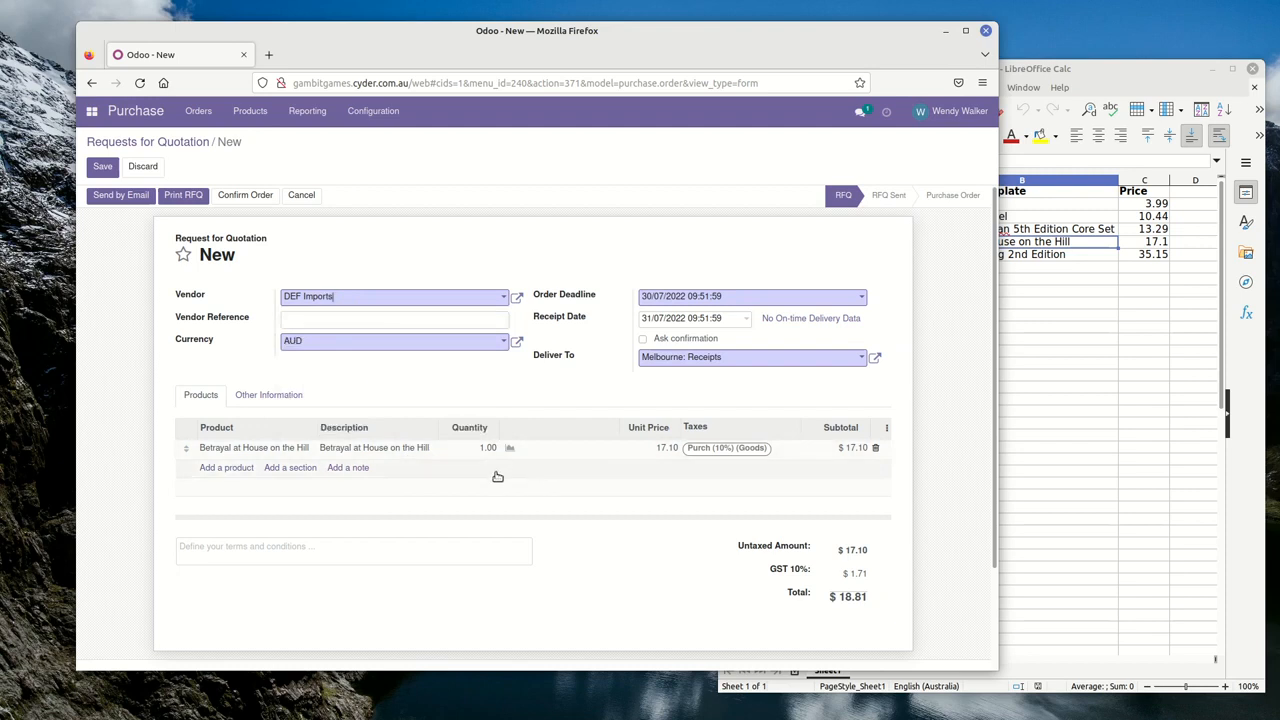